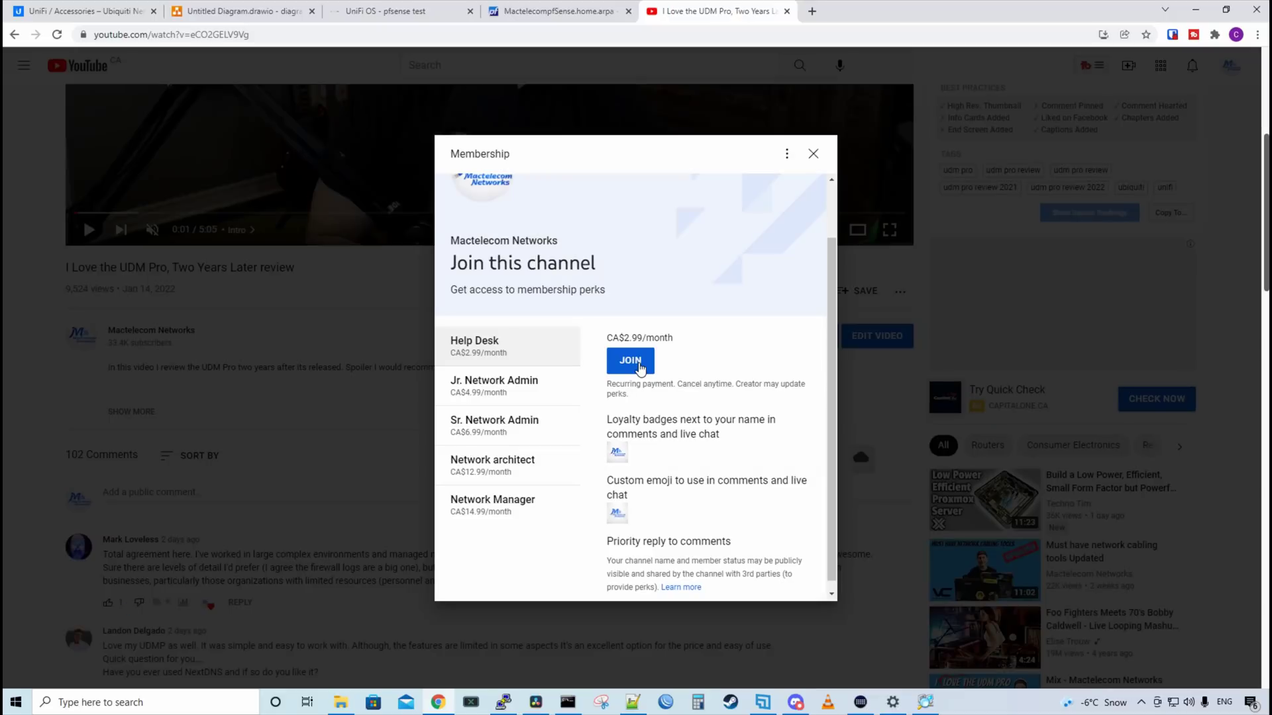
# Check the Jr. Network Admin, Sr. Network Admin, Network architect and Network Manager tier prices.
pyautogui.click(486, 388)
pyautogui.click(487, 488)
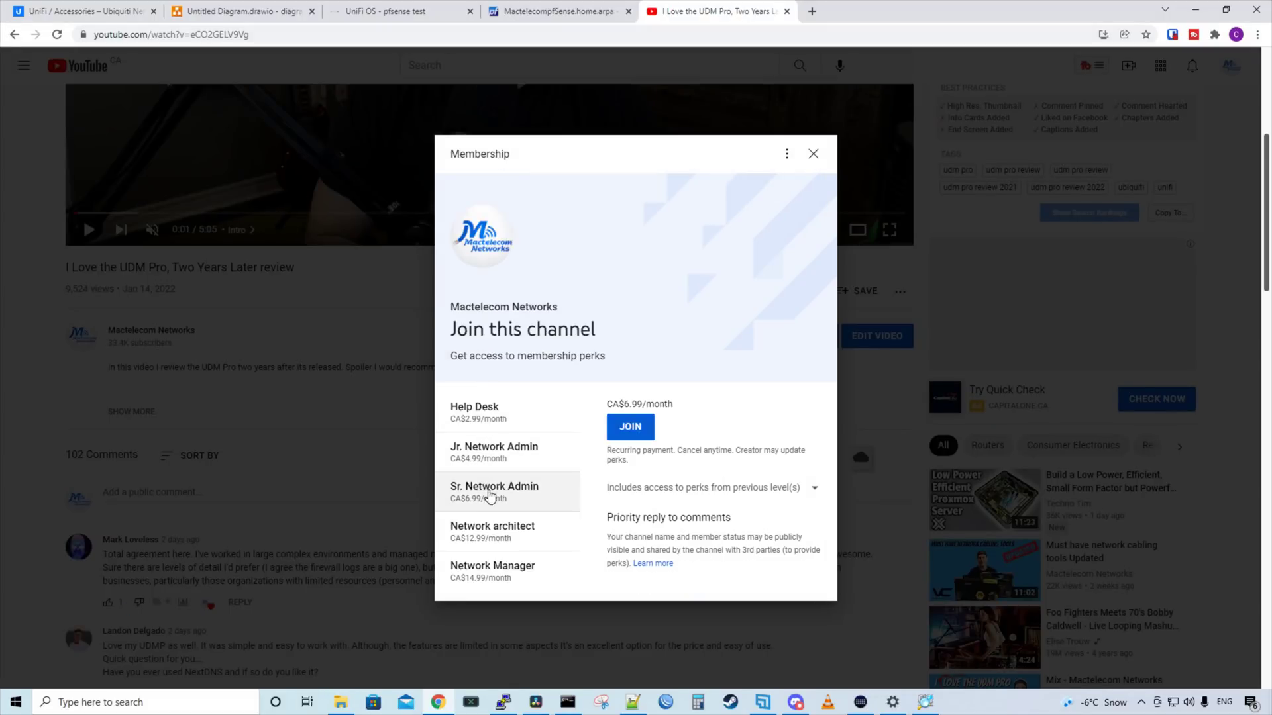
pyautogui.click(487, 531)
pyautogui.click(488, 580)
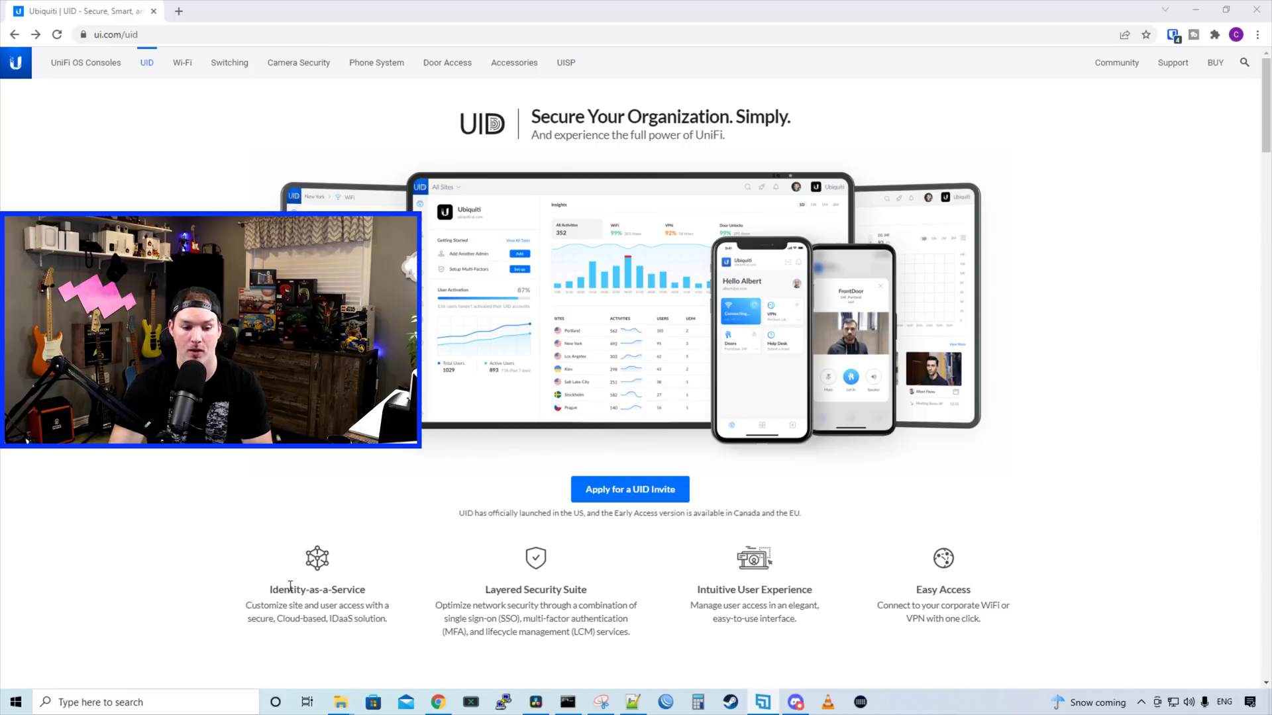
# Scroll the ui.com/uid page past the overview video to the UID WiFi, Access and VPN sections.
pyautogui.scroll(-6, 481, 271)
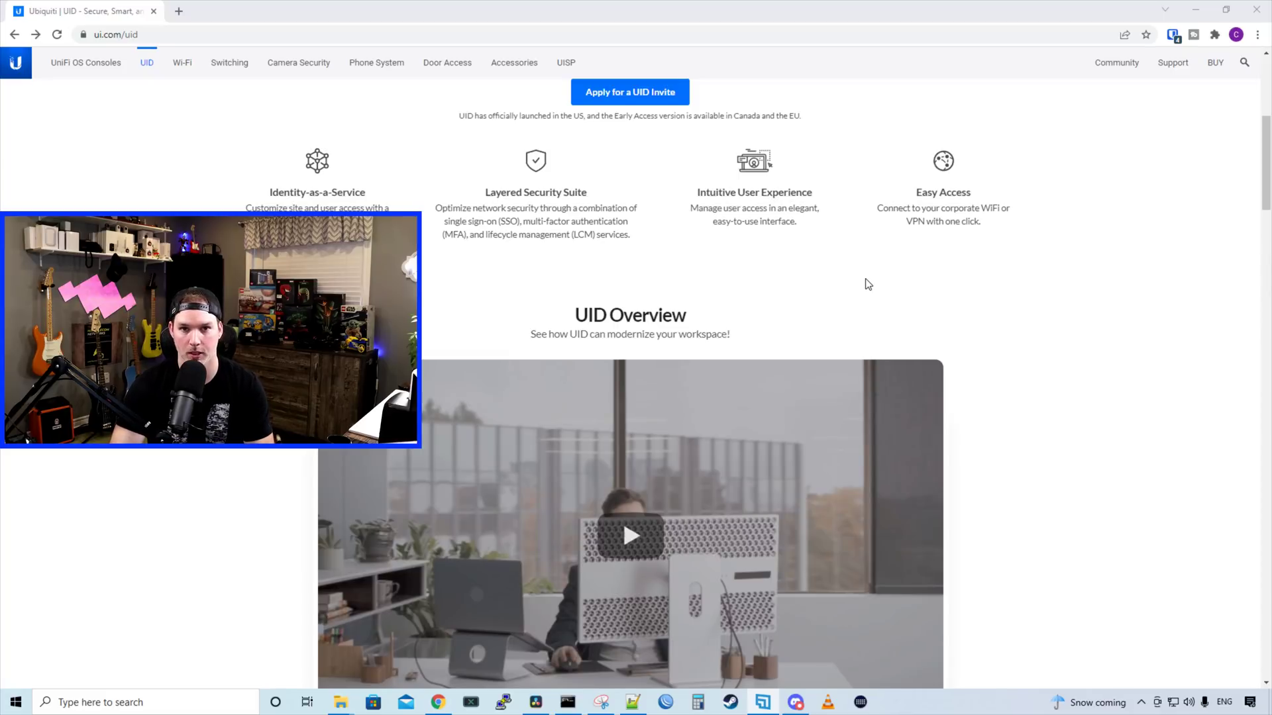
pyautogui.scroll(-9, 872, 275)
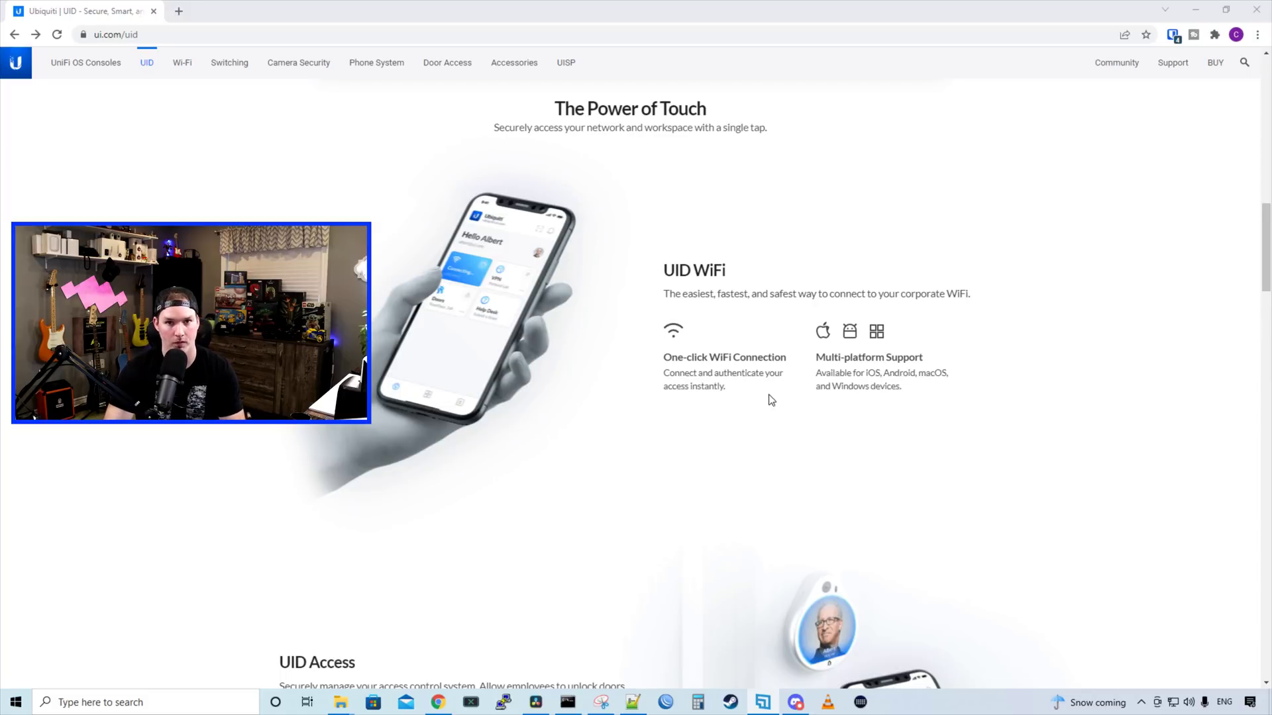
pyautogui.scroll(-4, 707, 658)
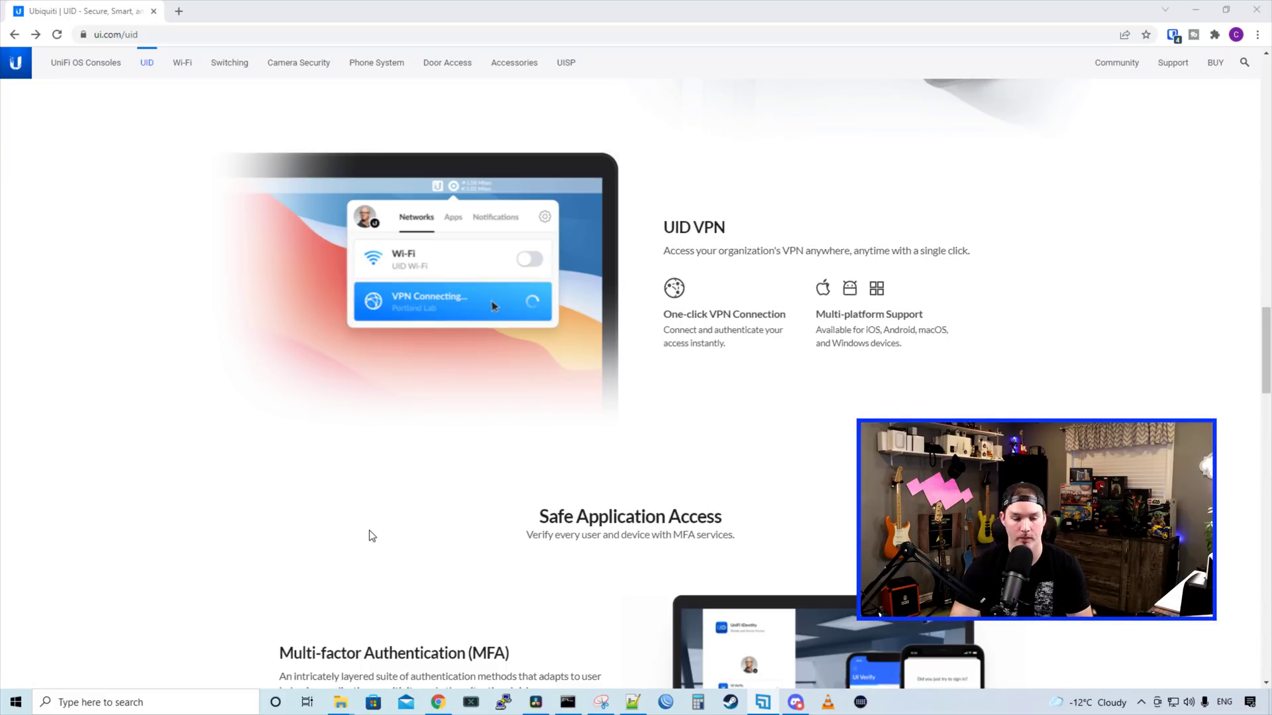
# Scroll past the Safe Application Access, Universal Directory and Lifecycle Management sections to the four pricing plans.
pyautogui.scroll(-5, 371, 534)
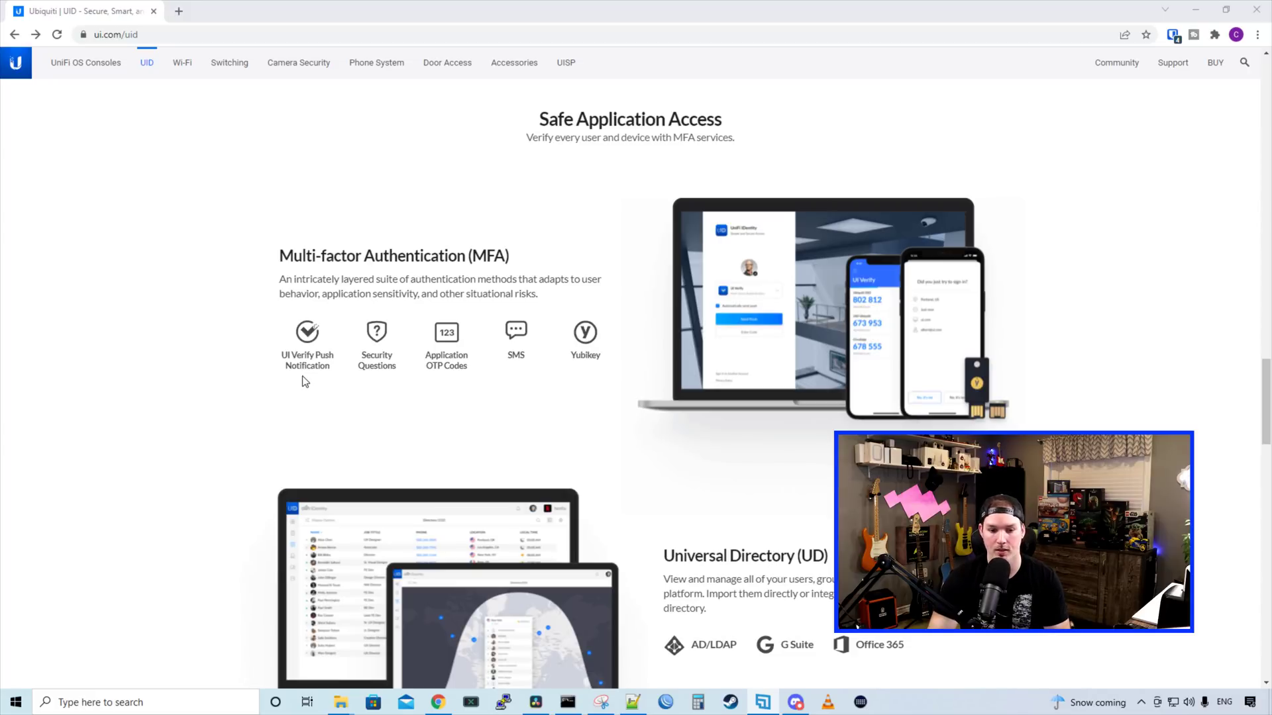
pyautogui.scroll(-4, 537, 491)
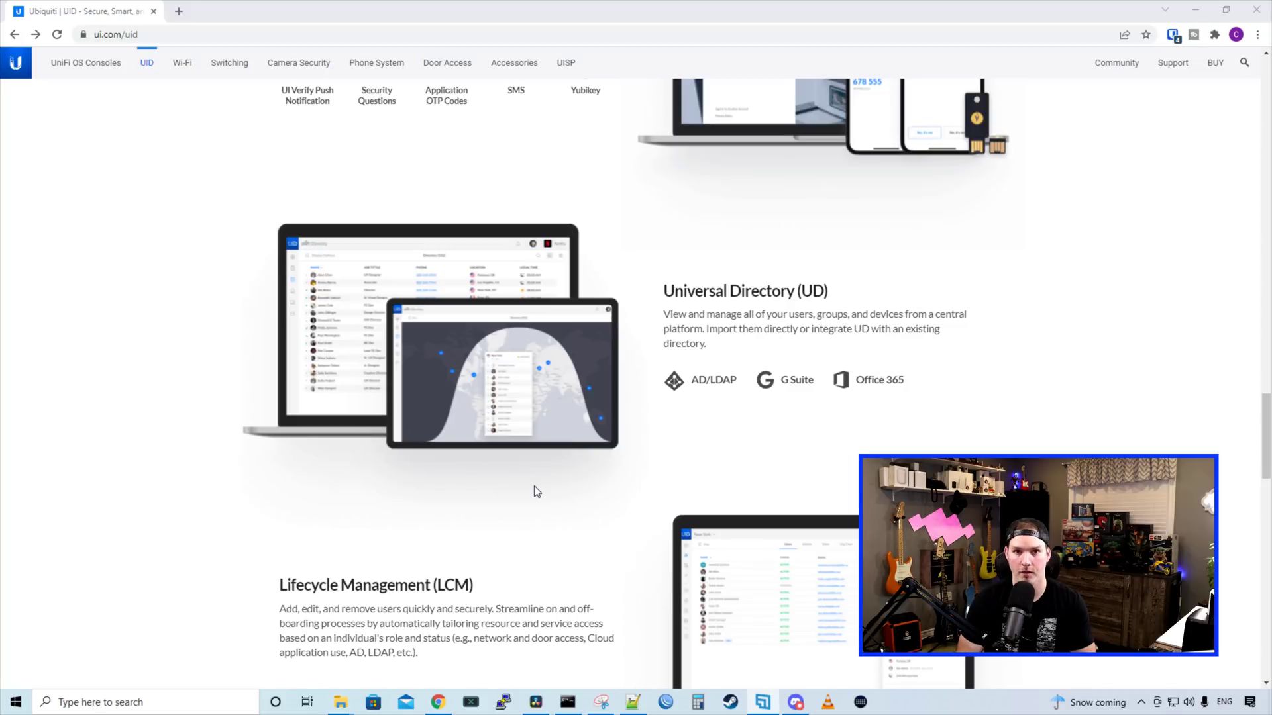
pyautogui.scroll(-3, 537, 491)
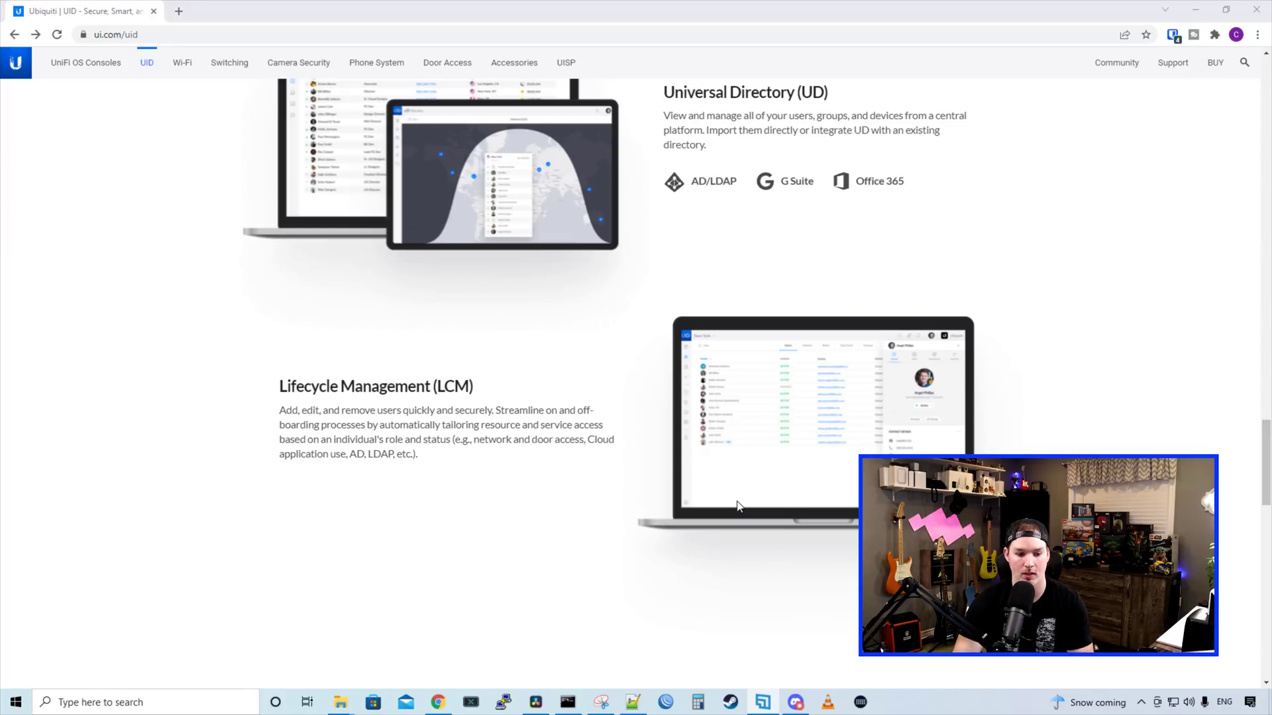
pyautogui.scroll(-5, 490, 305)
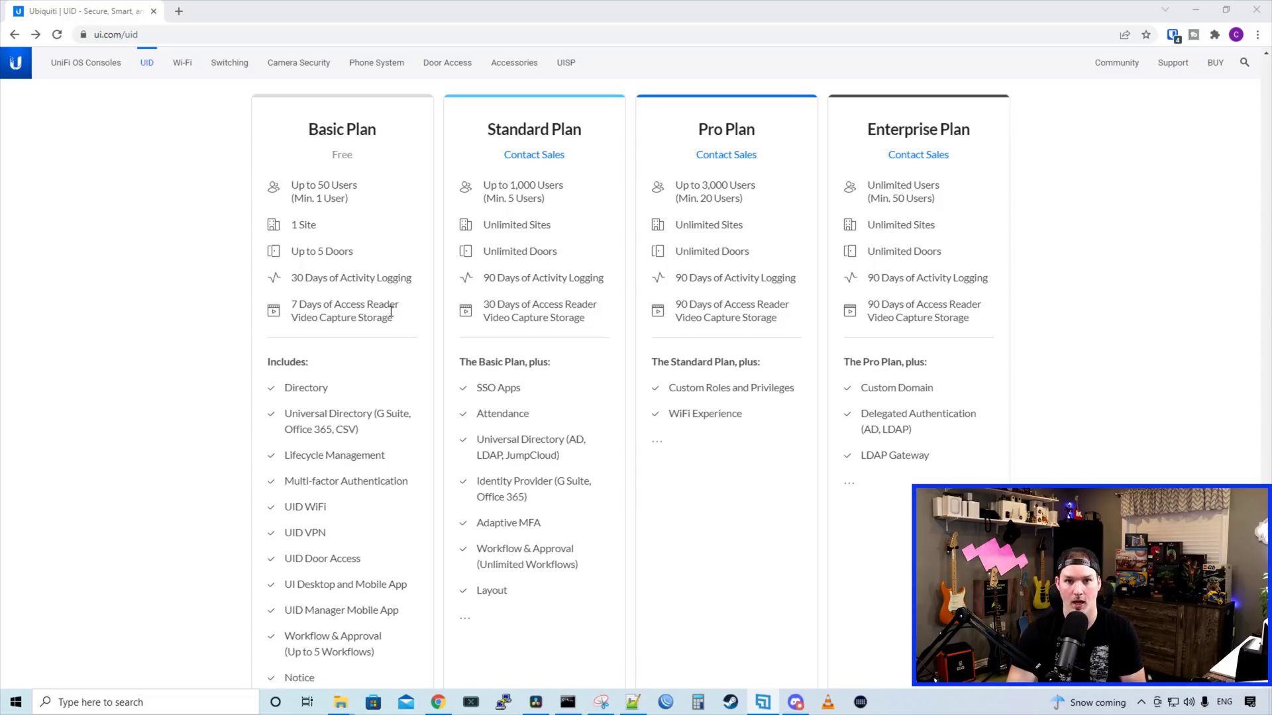
# Scroll to the hardware requirements and plan table with the free 50-user Basic Plan.
pyautogui.scroll(-3, 397, 308)
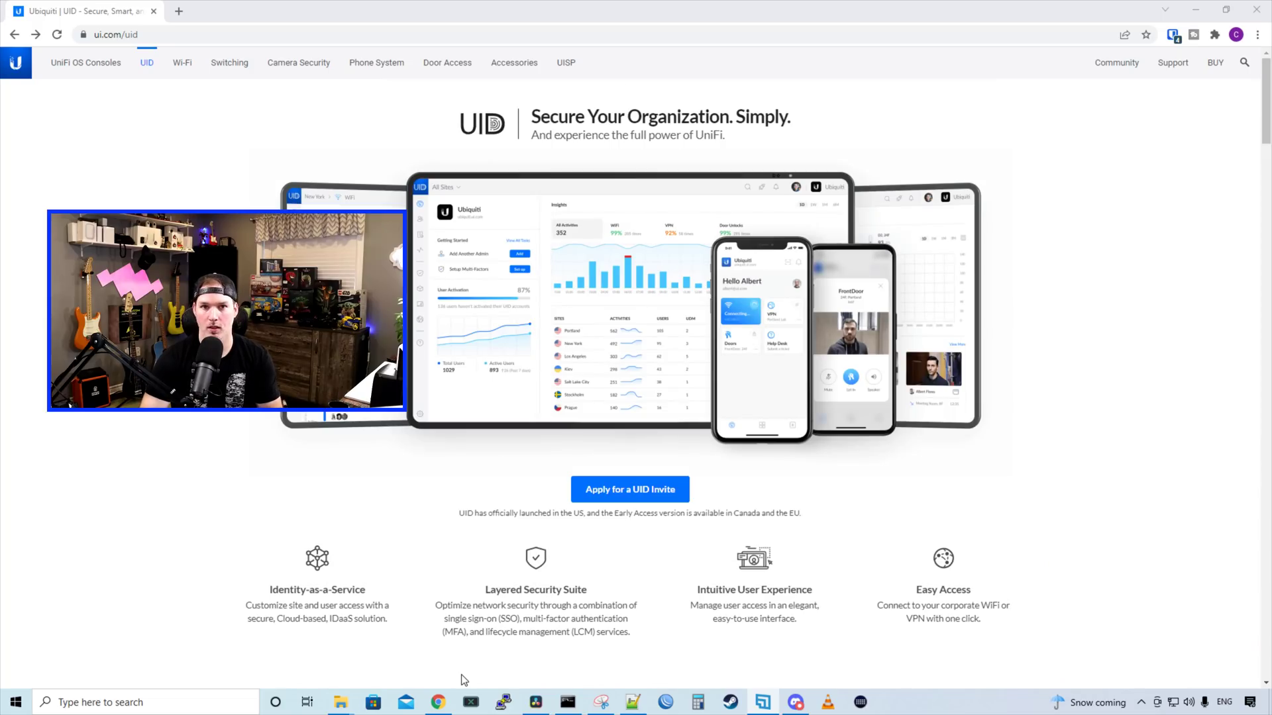
# Open the Apply for a UID Invite form and scroll through the workspace request fields.
pyautogui.scroll(-1, 662, 530)
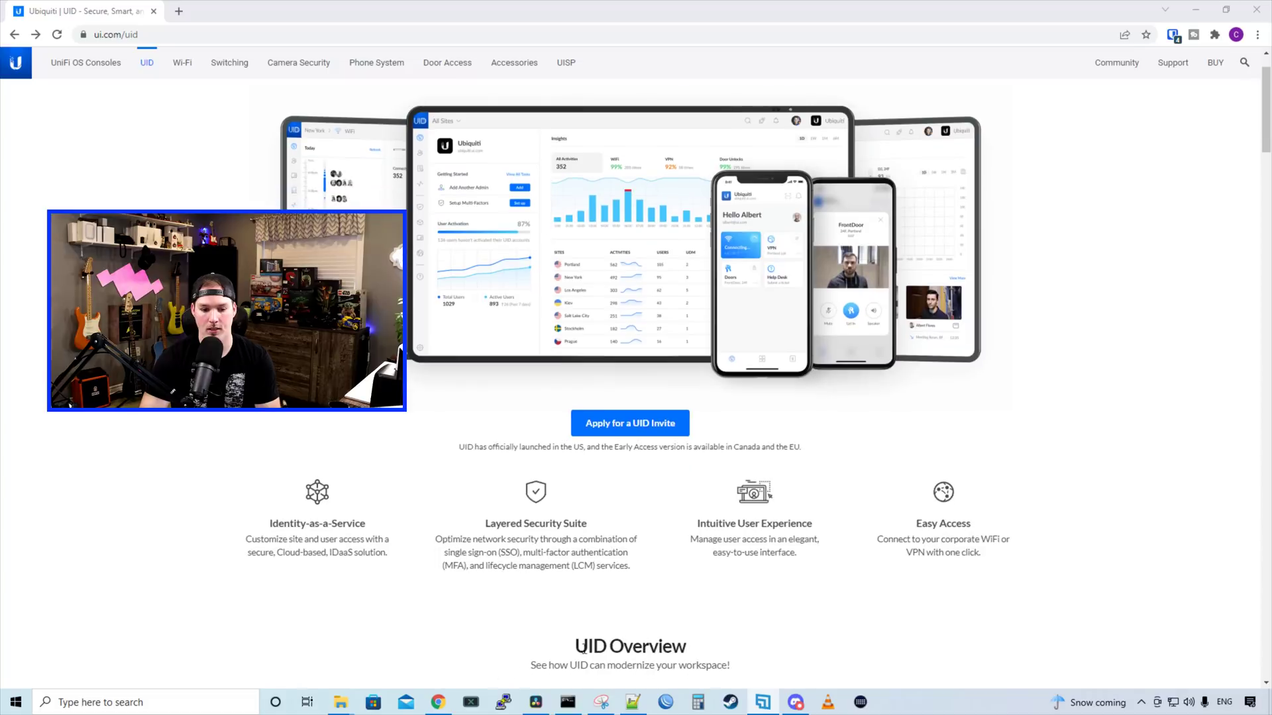
pyautogui.click(638, 431)
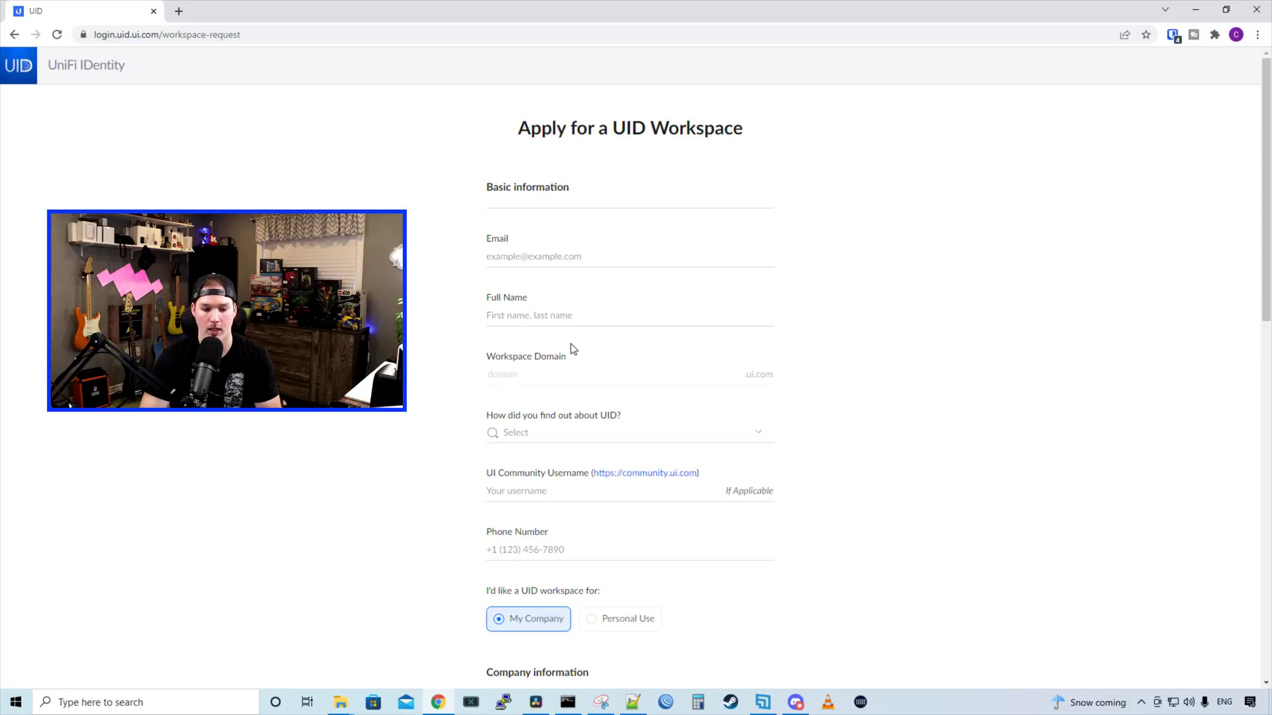
pyautogui.scroll(-5, 573, 349)
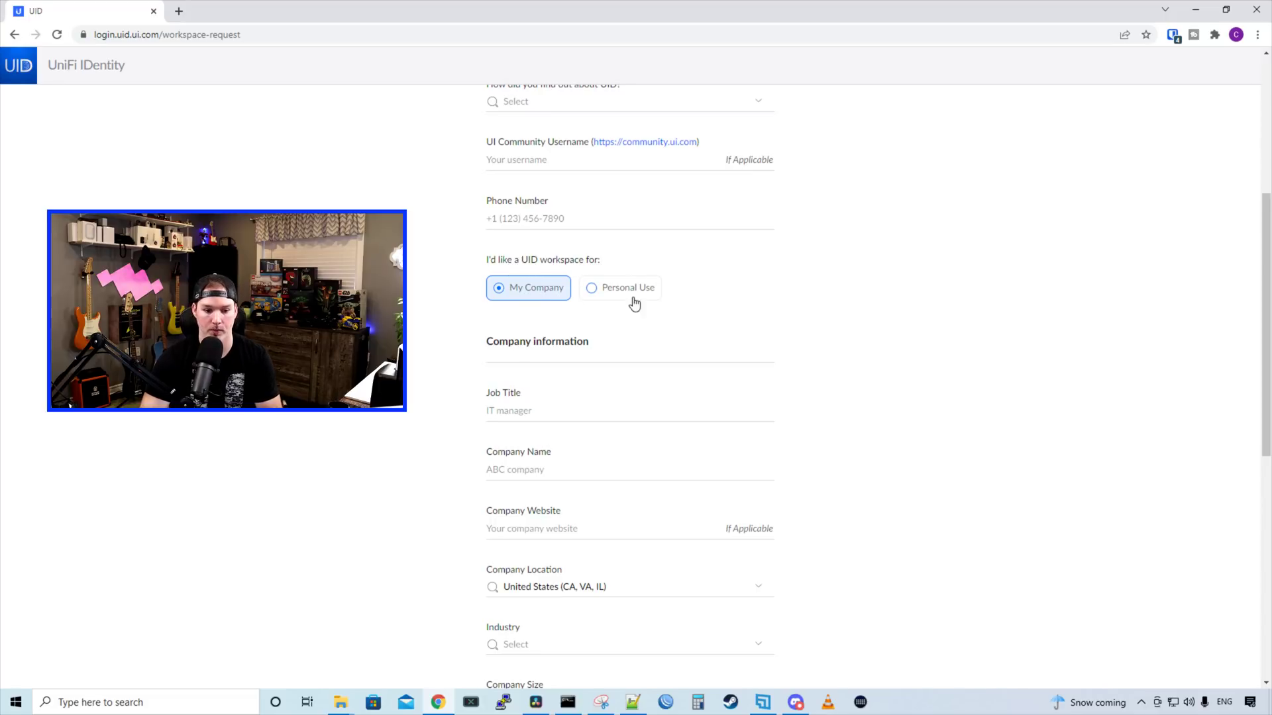
pyautogui.scroll(-4, 633, 392)
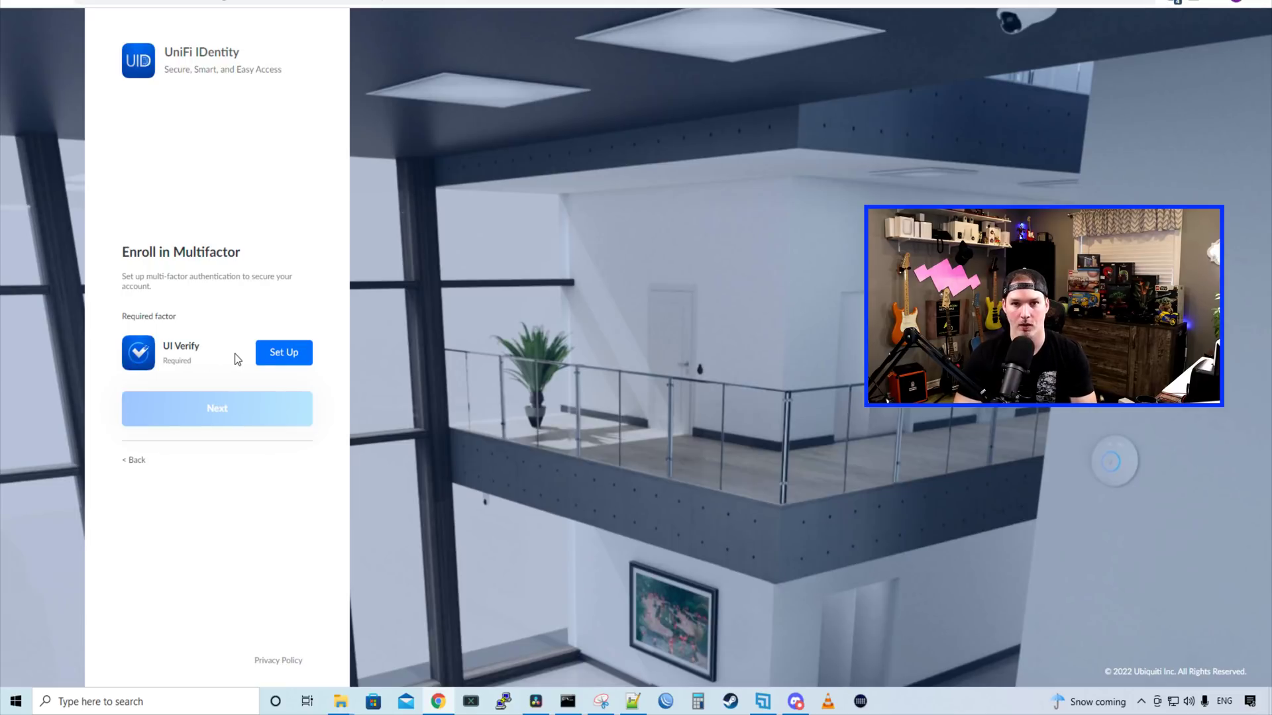
# Set up UI Verify via its QR code, confirm it's done, and continue past enrollment.
pyautogui.click(295, 352)
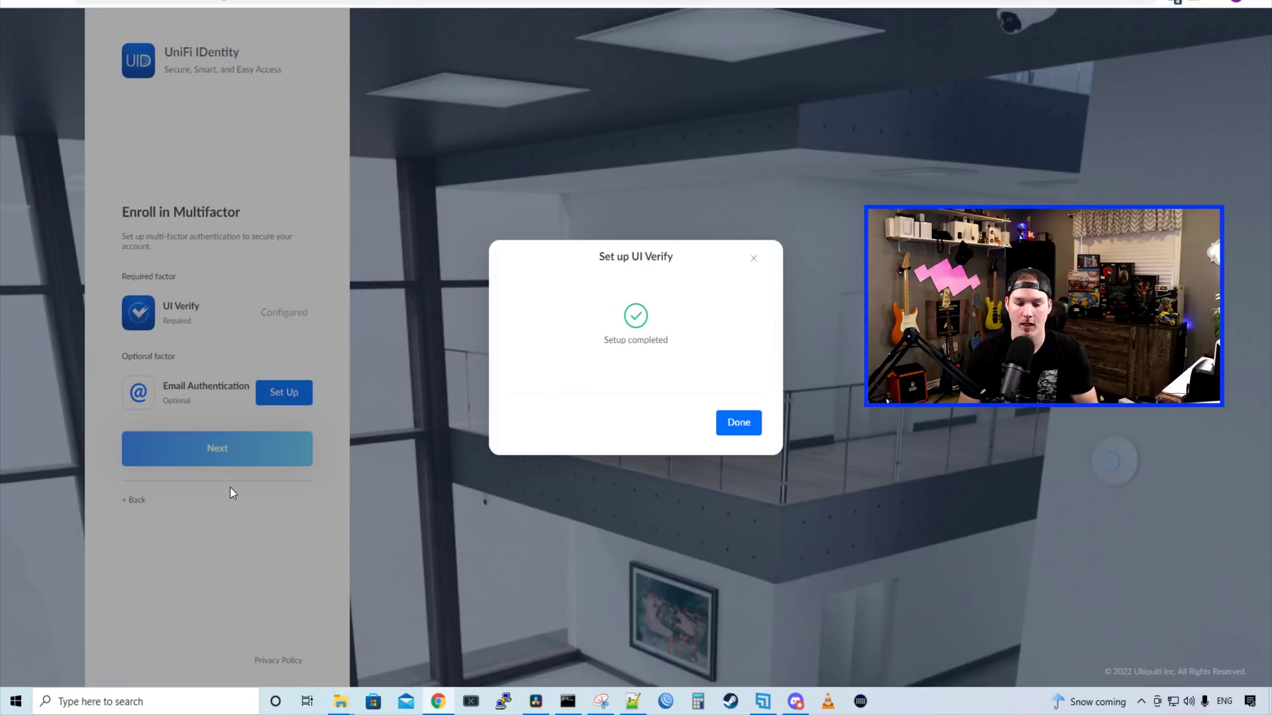
pyautogui.click(755, 421)
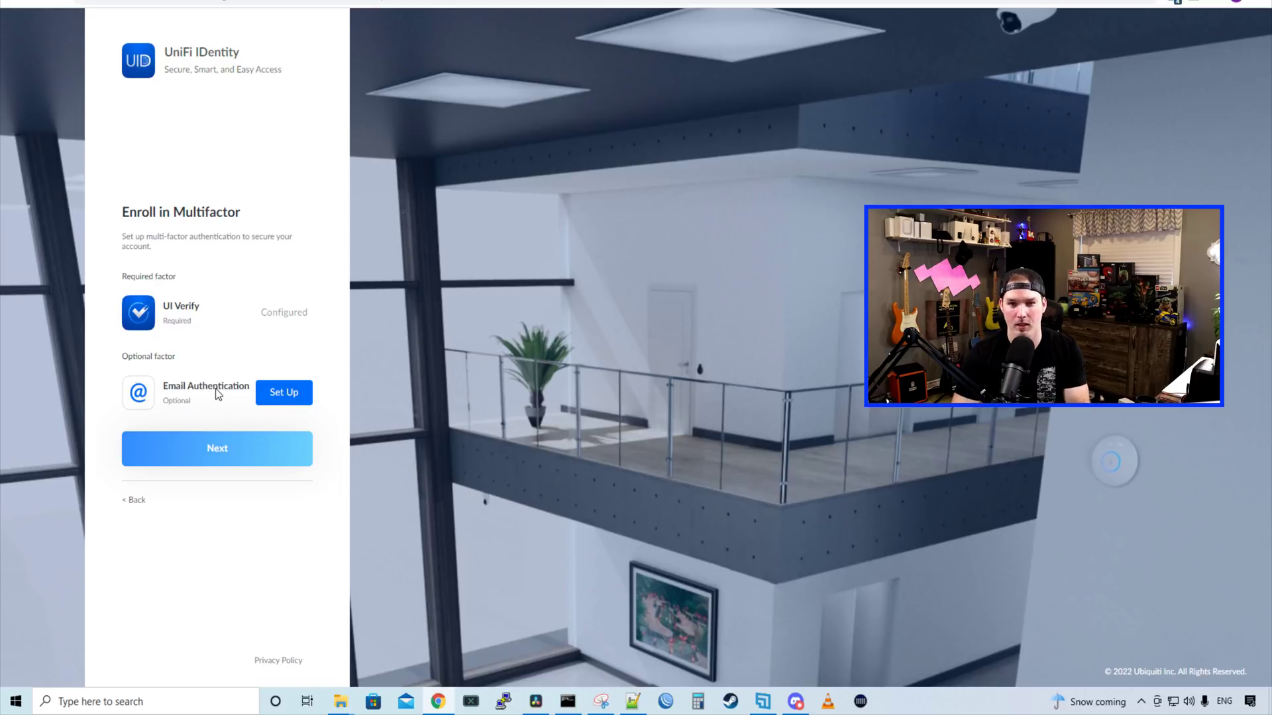
pyautogui.click(241, 454)
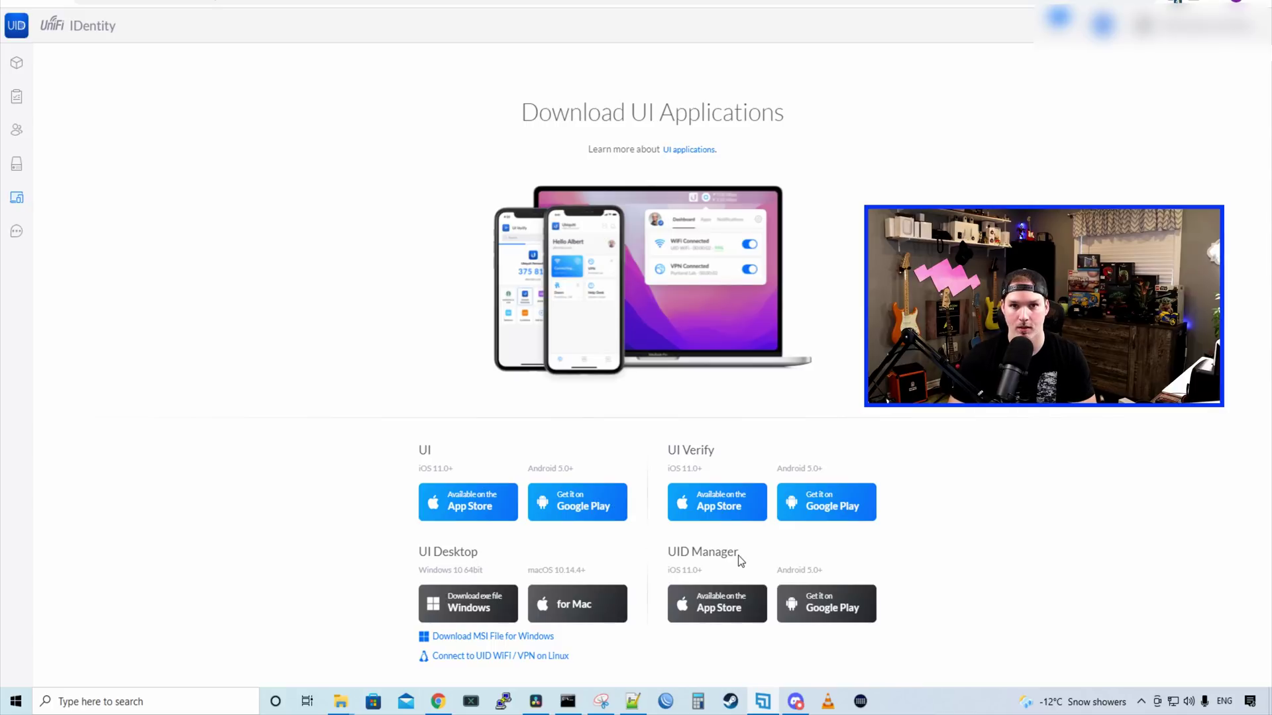
# Visit Applications, Approvals, UniFi OS and Downloads, ending on Help Desk's empty Assigned to Me list.
pyautogui.click(17, 63)
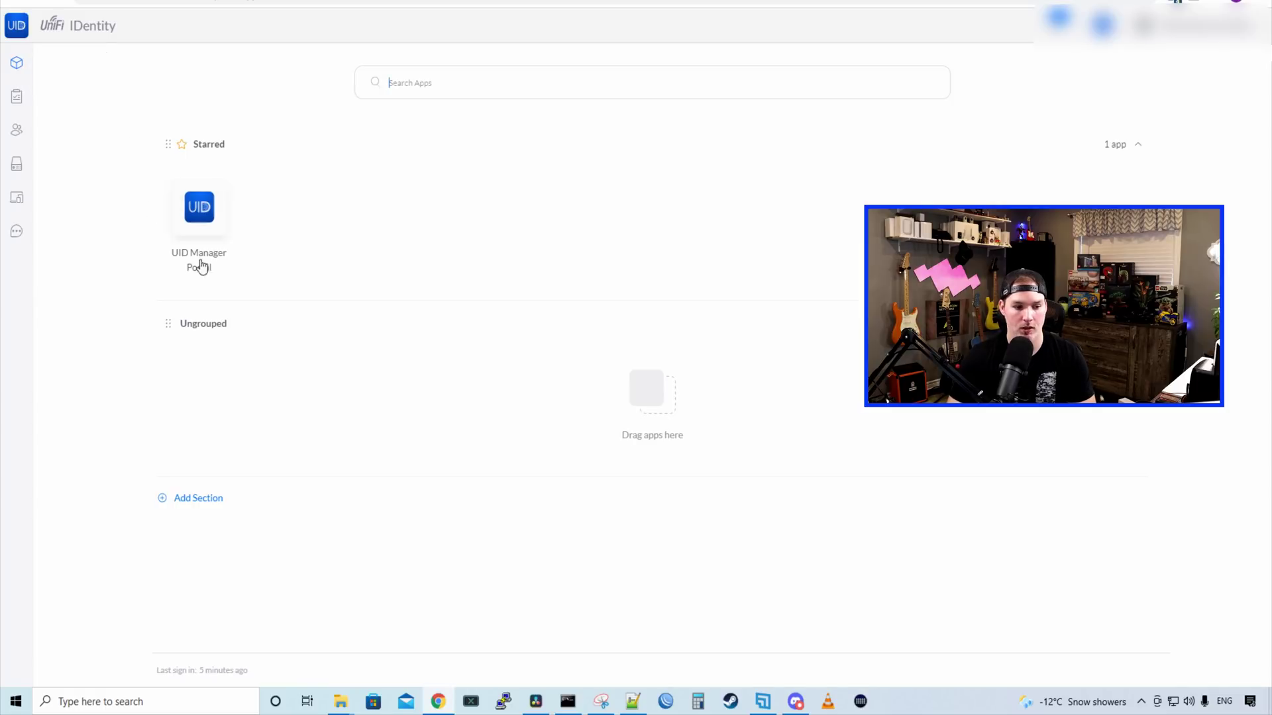
pyautogui.click(21, 104)
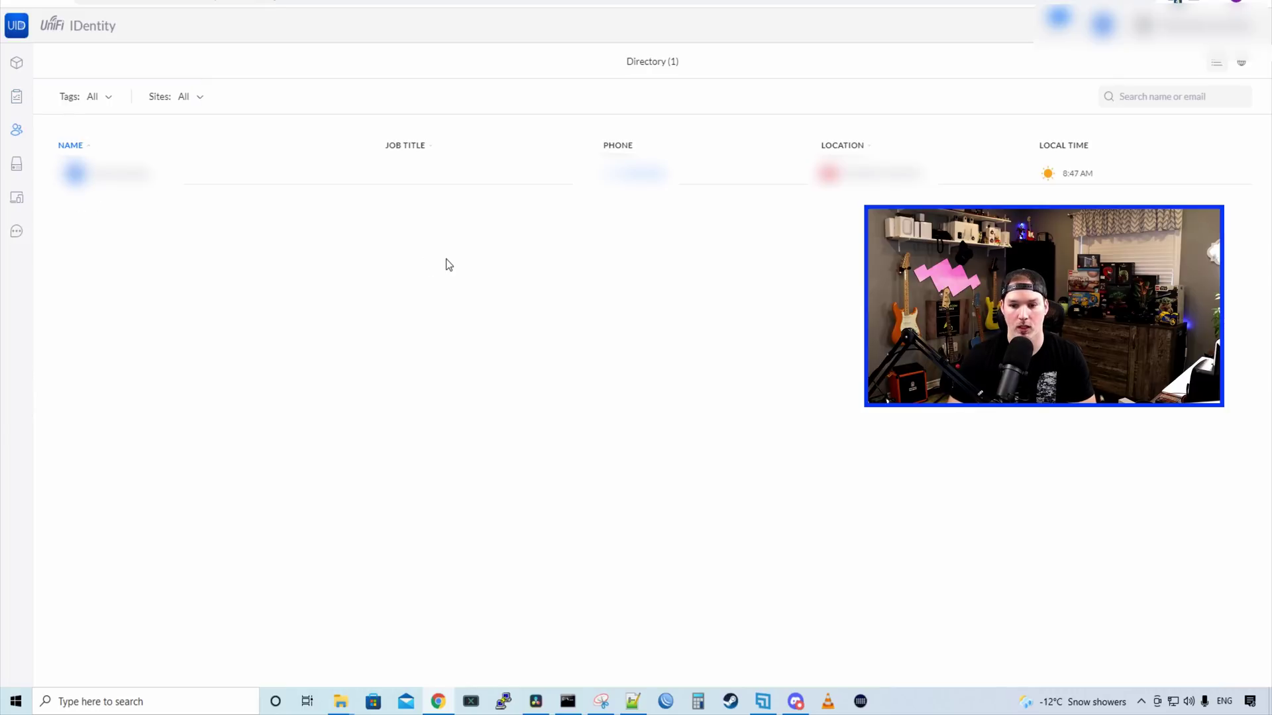
pyautogui.click(16, 164)
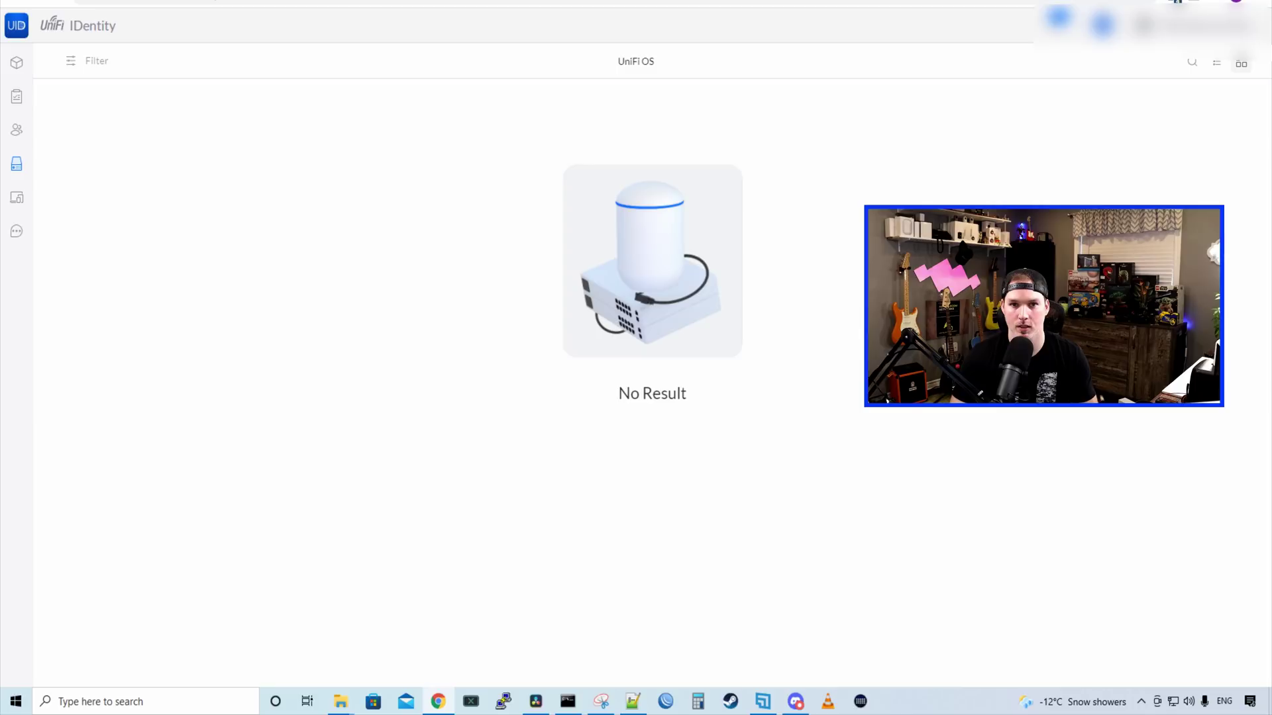
pyautogui.click(18, 197)
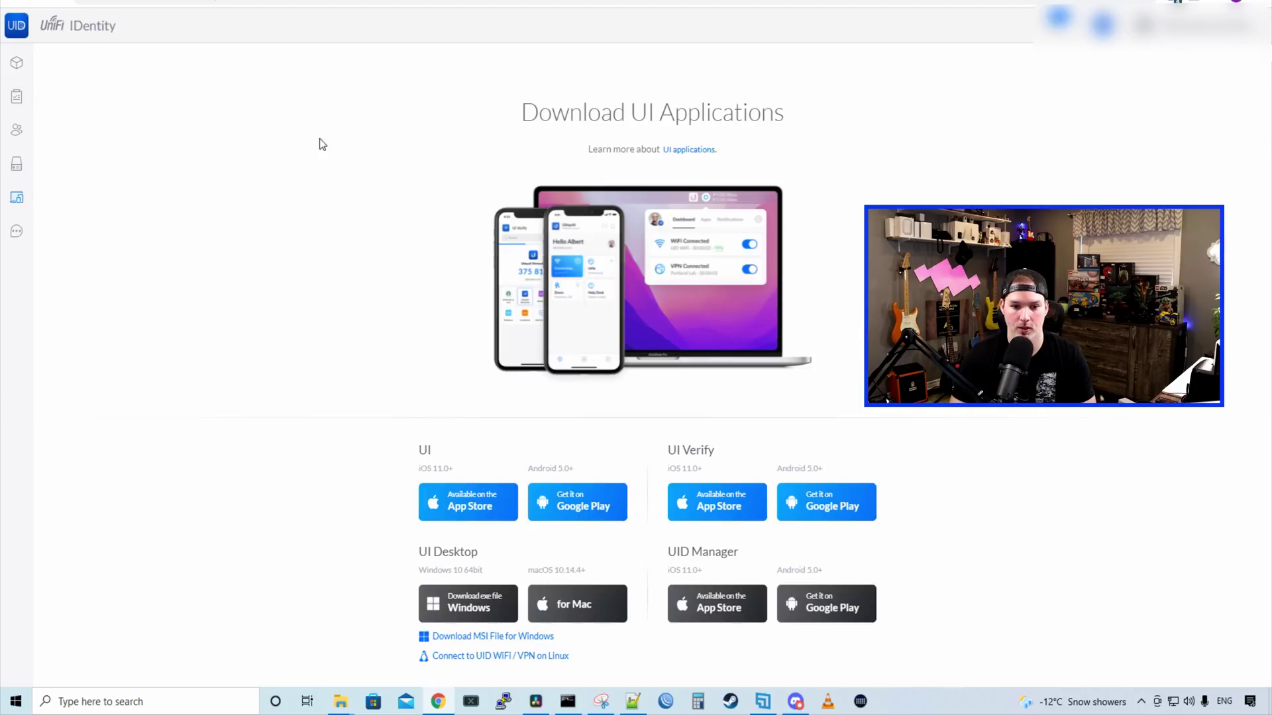
pyautogui.click(16, 235)
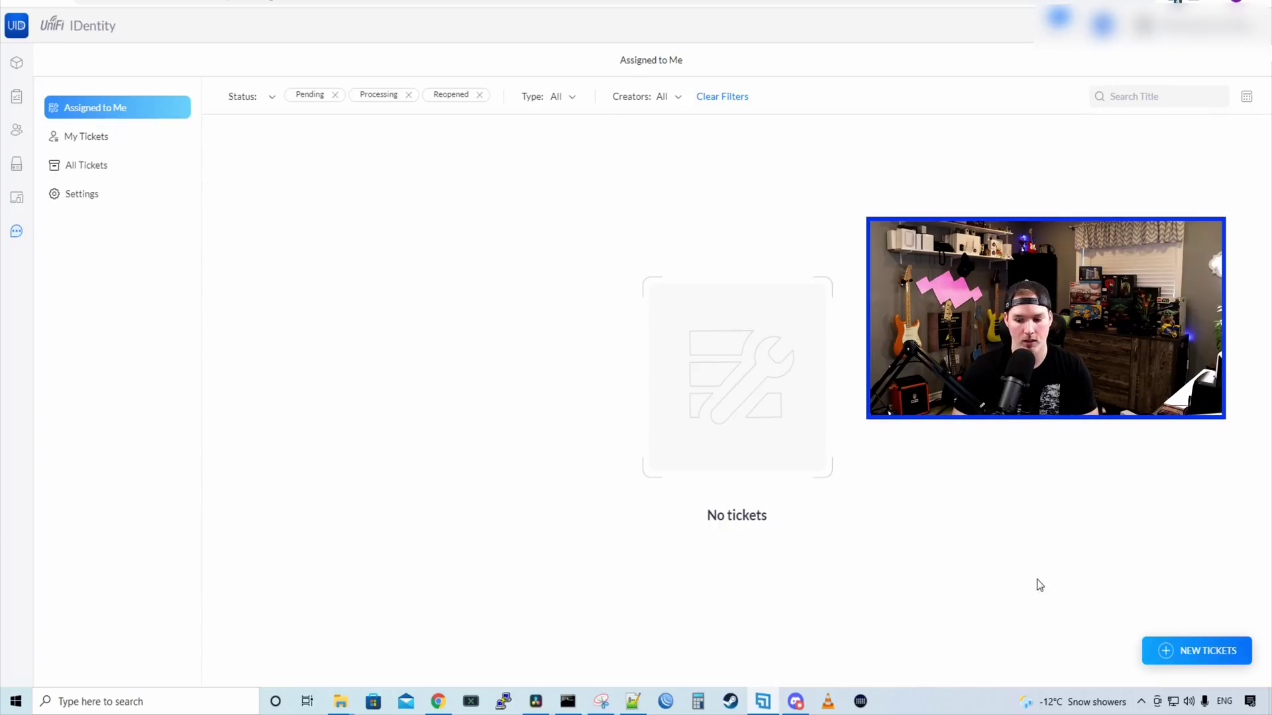
# Start a new help desk ticket and choose Multi-Factor as its issue type.
pyautogui.click(1155, 645)
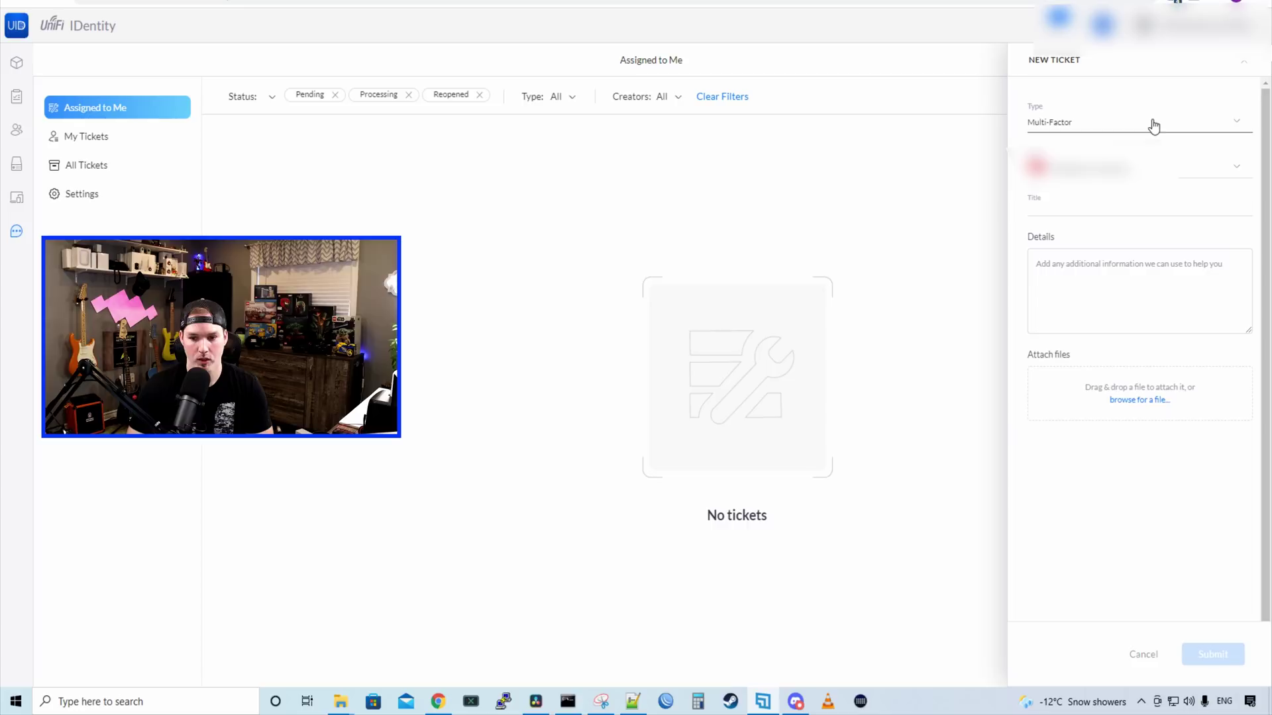
pyautogui.click(1062, 123)
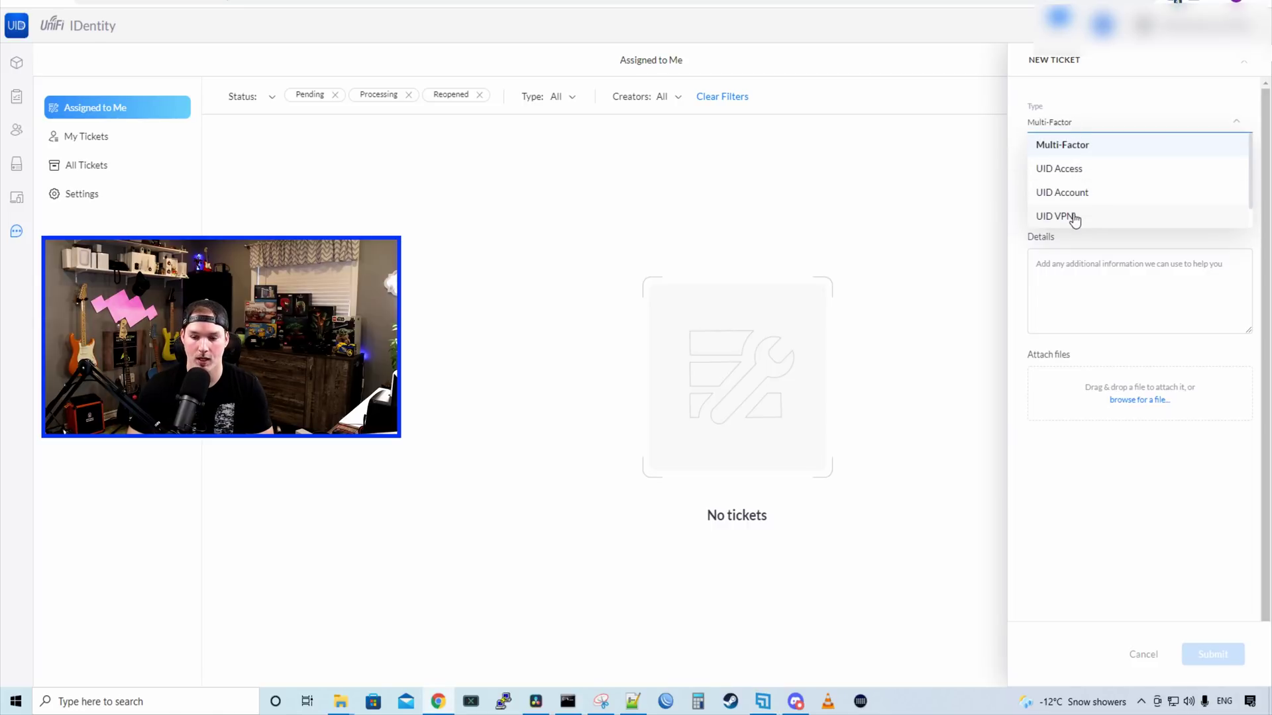
pyautogui.scroll(-1, 1070, 218)
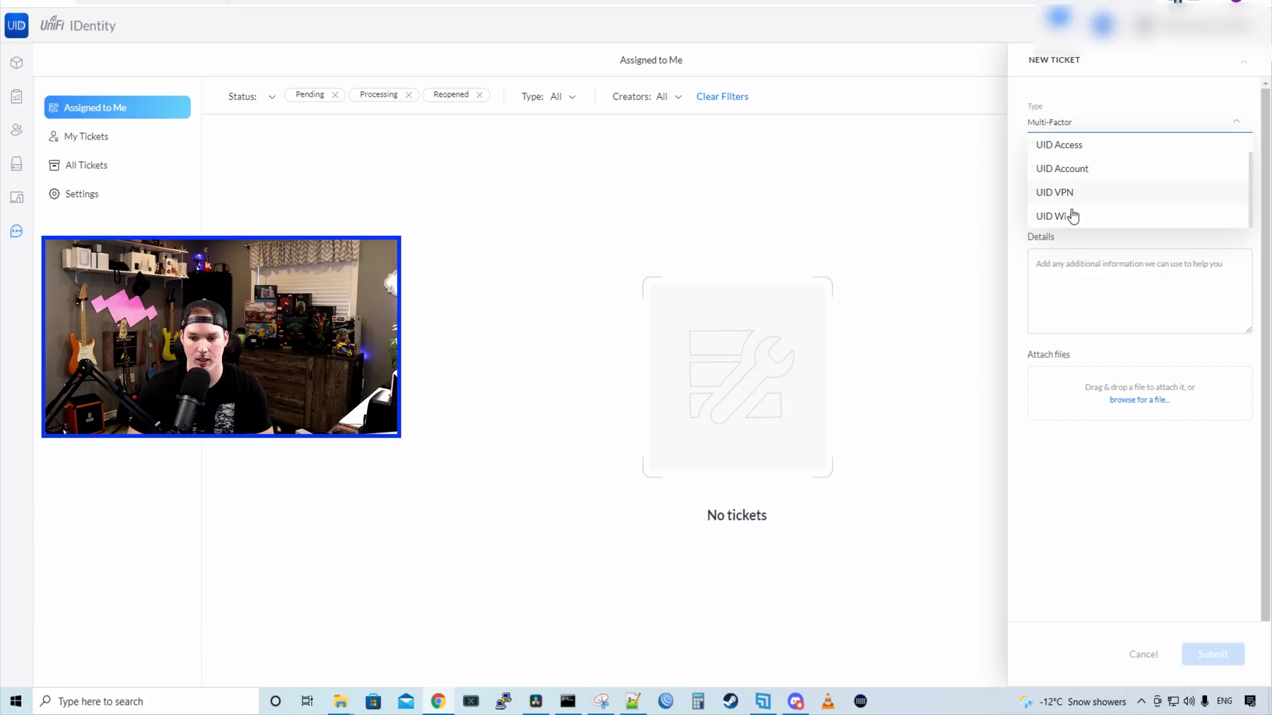
pyautogui.click(1019, 247)
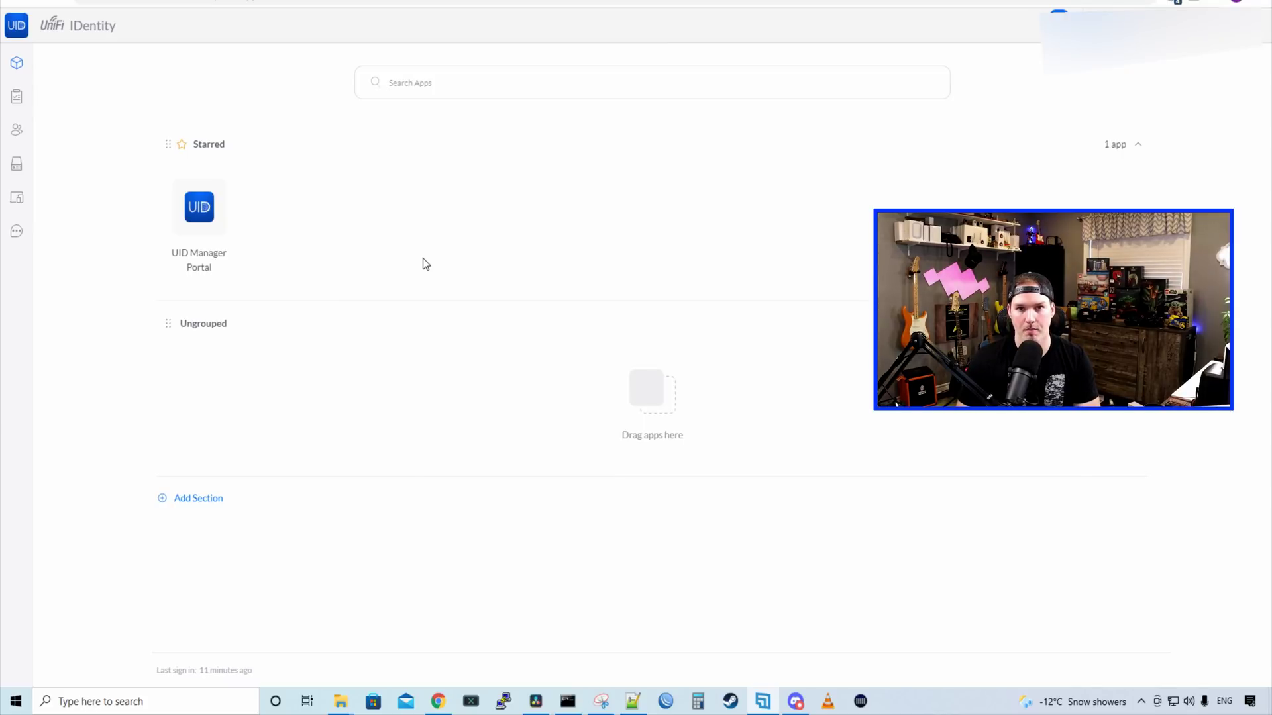
# Open the starred UID Manager Portal tile.
pyautogui.click(199, 207)
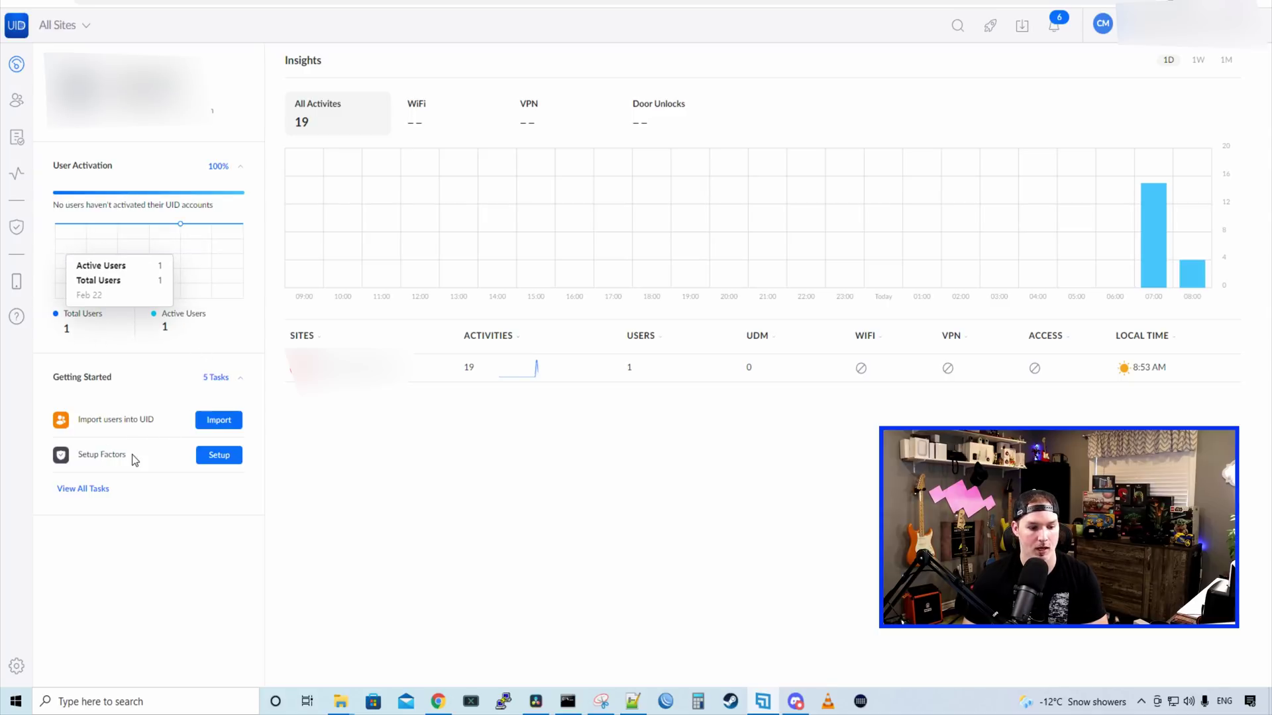
# View the full Getting Started task list.
pyautogui.click(84, 492)
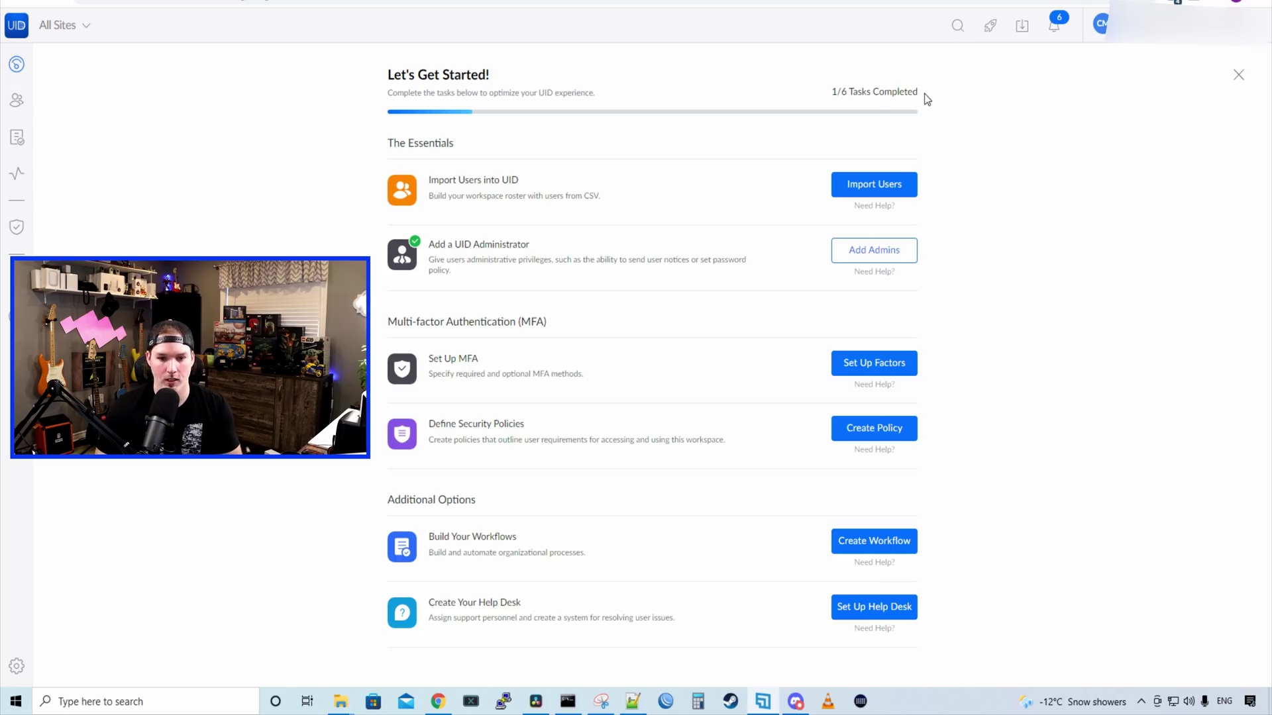
pyautogui.moveTo(831, 93); pyautogui.dragTo(853, 93)
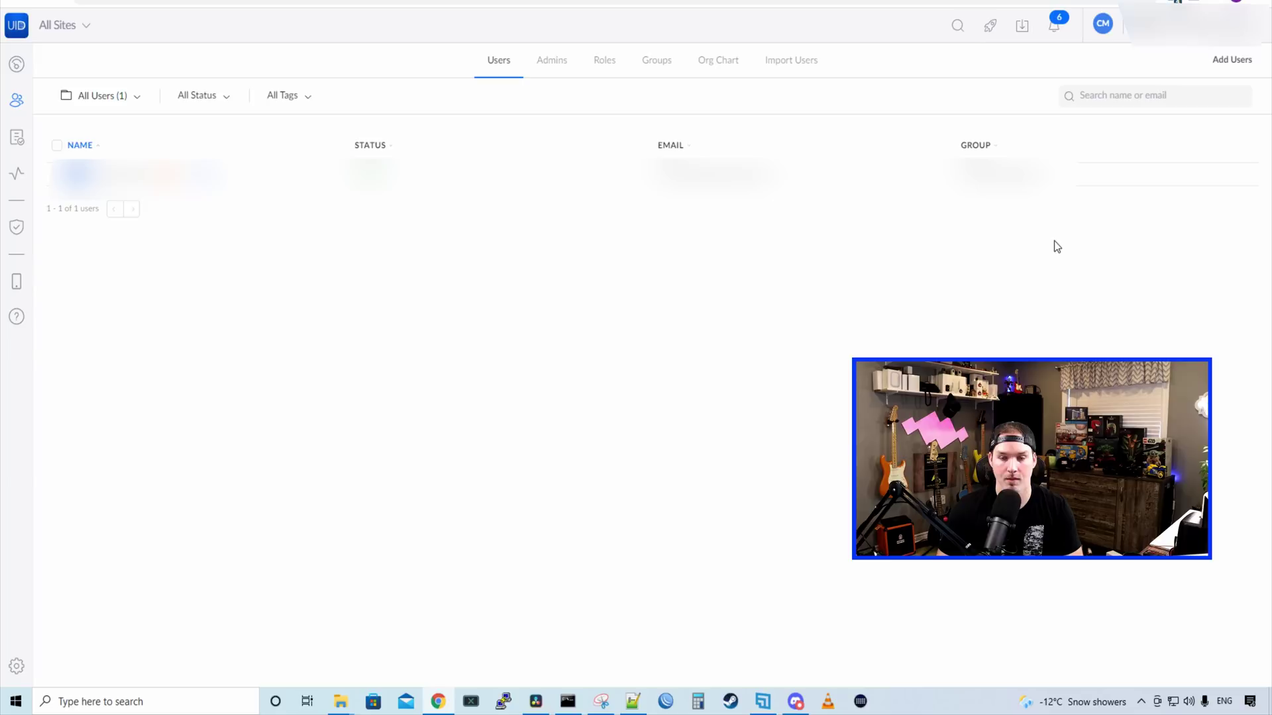
# View the workspace roles on the Users page.
pyautogui.click(604, 61)
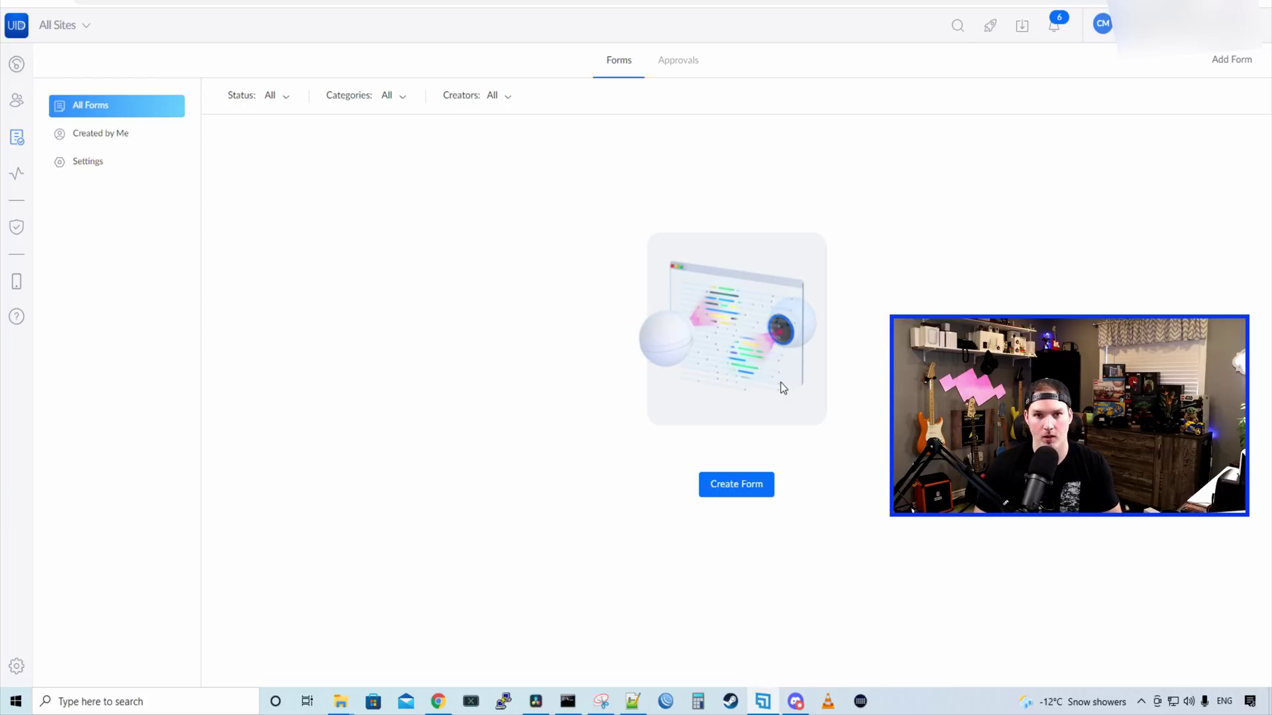
# Create a new form from the Leave template, keeping Time Off as its category.
pyautogui.click(738, 486)
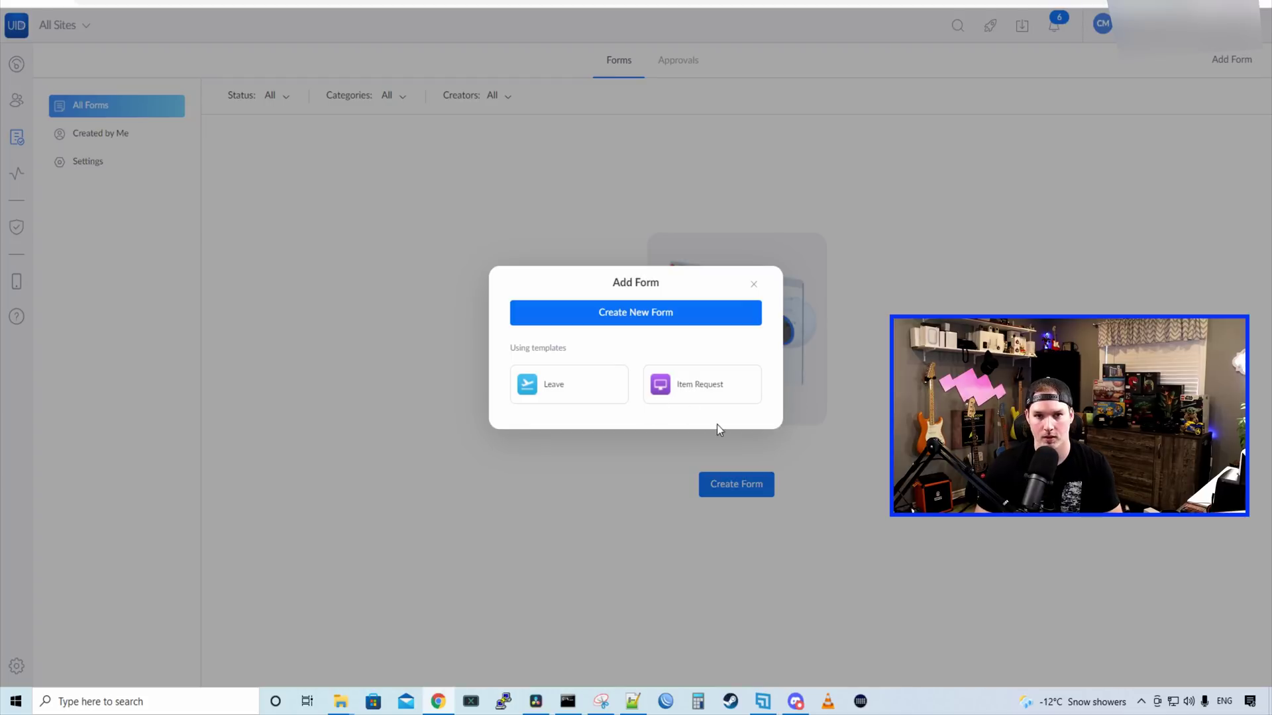
pyautogui.click(590, 391)
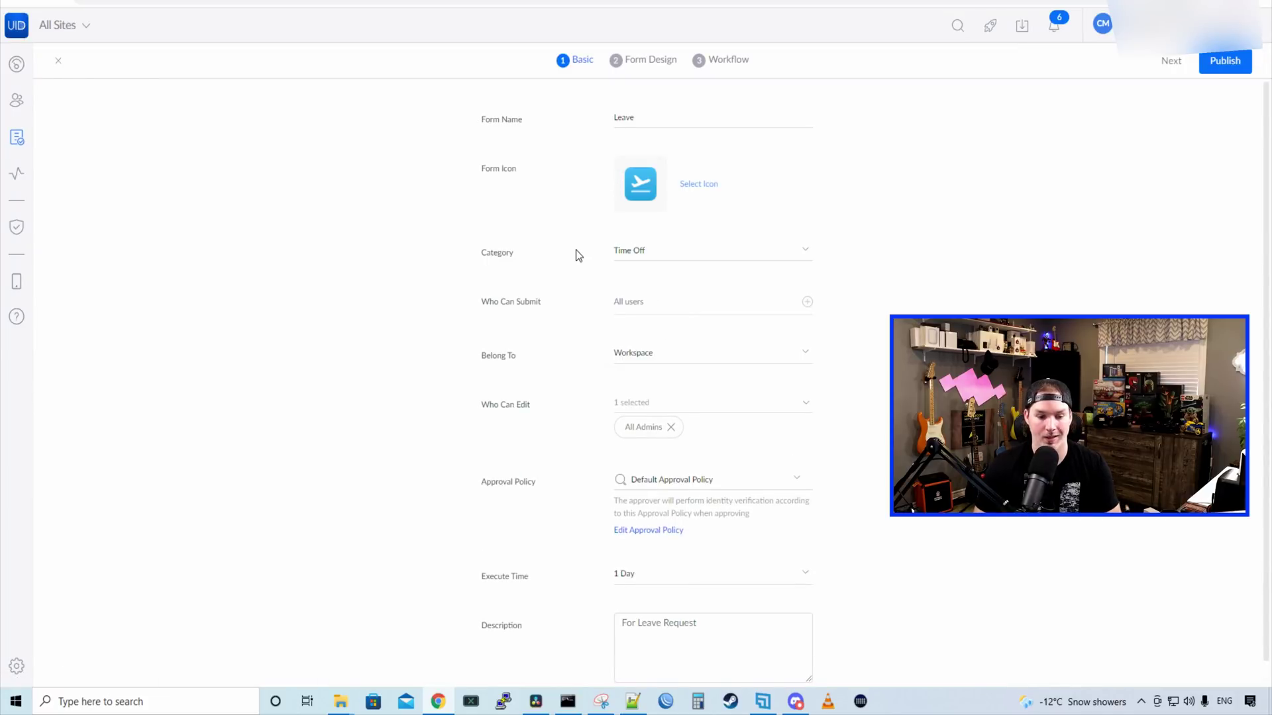
pyautogui.click(647, 253)
pyautogui.scroll(-3, 671, 308)
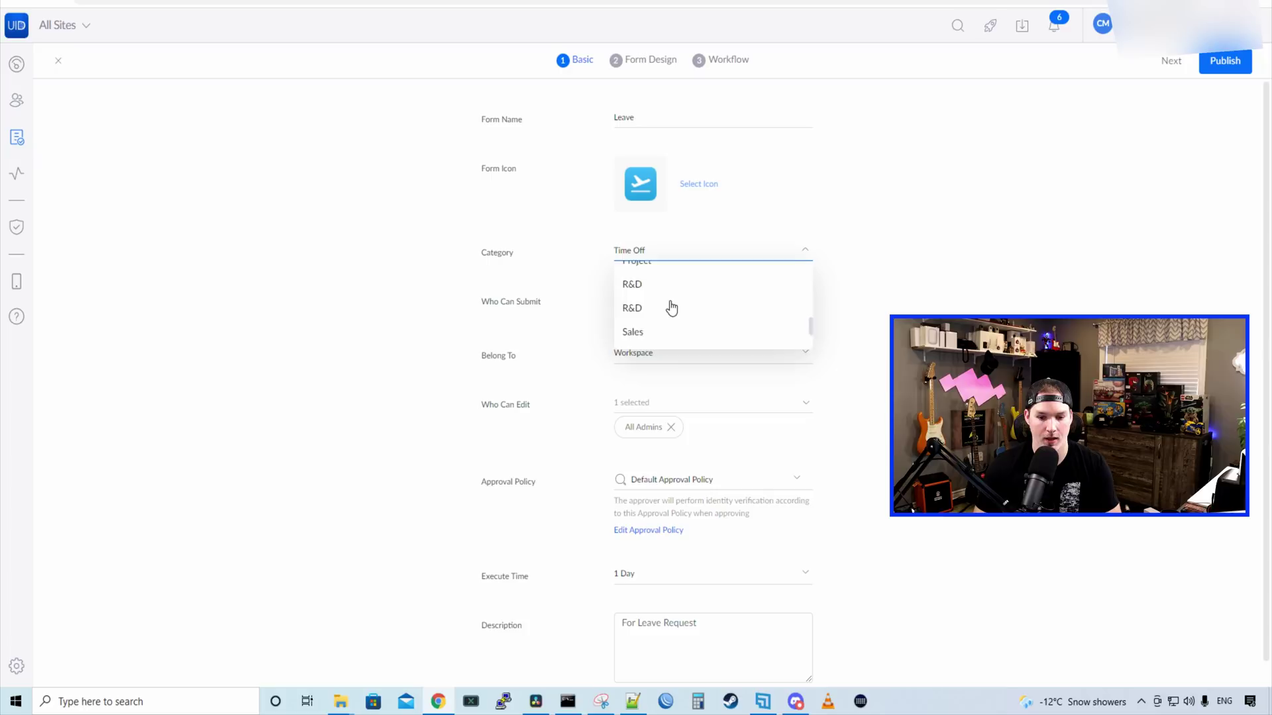
pyautogui.scroll(-1, 384, 270)
pyautogui.click(475, 288)
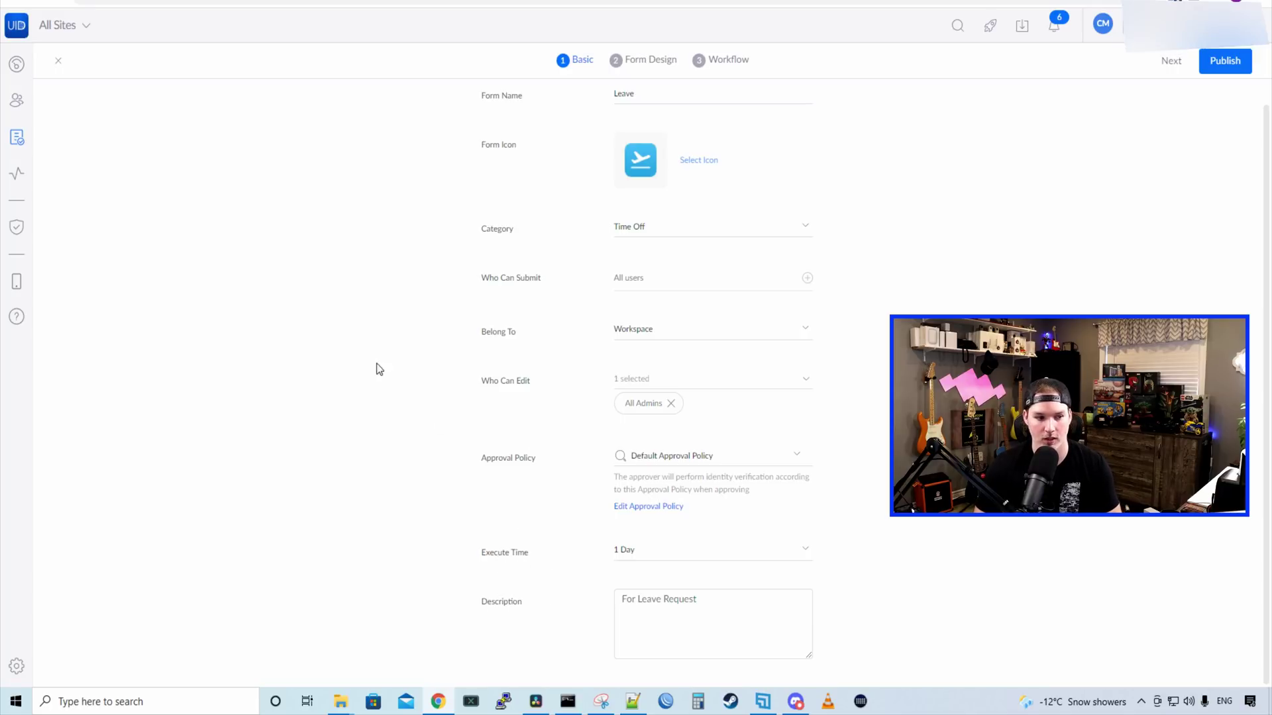
# Review the activity log, then the Multi-Factor and Network Zones security settings.
pyautogui.click(19, 174)
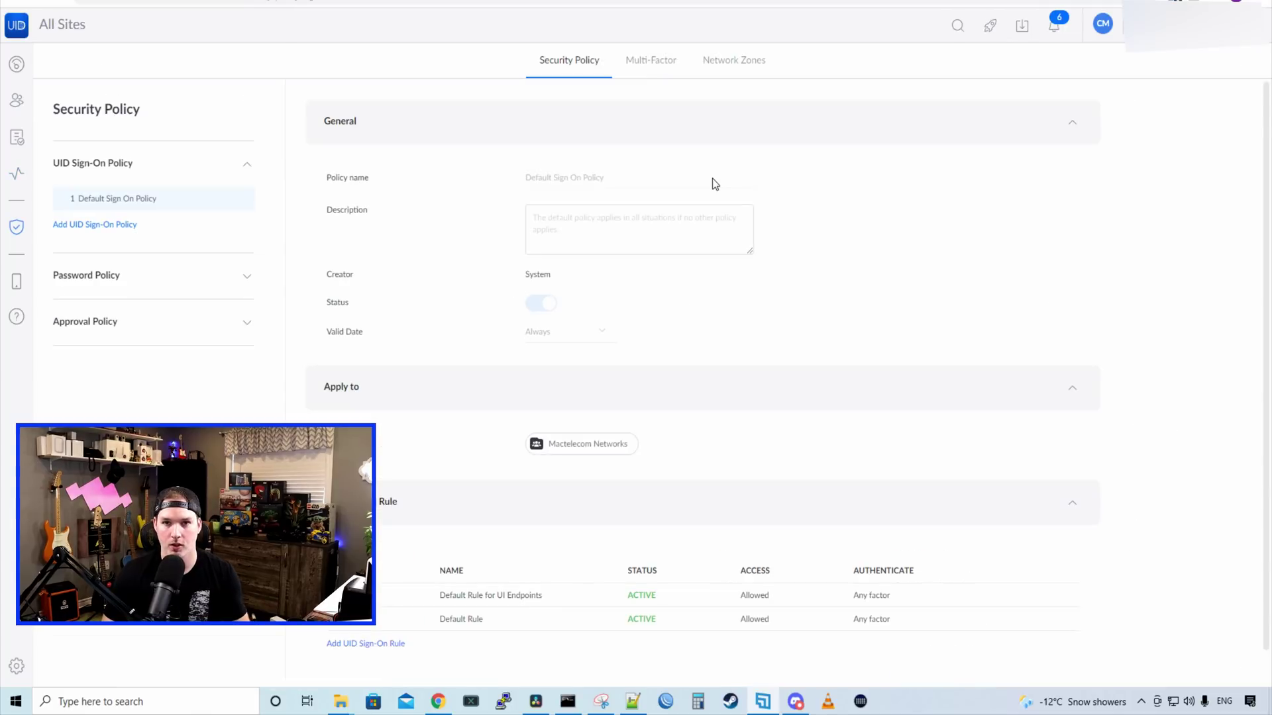
pyautogui.click(663, 67)
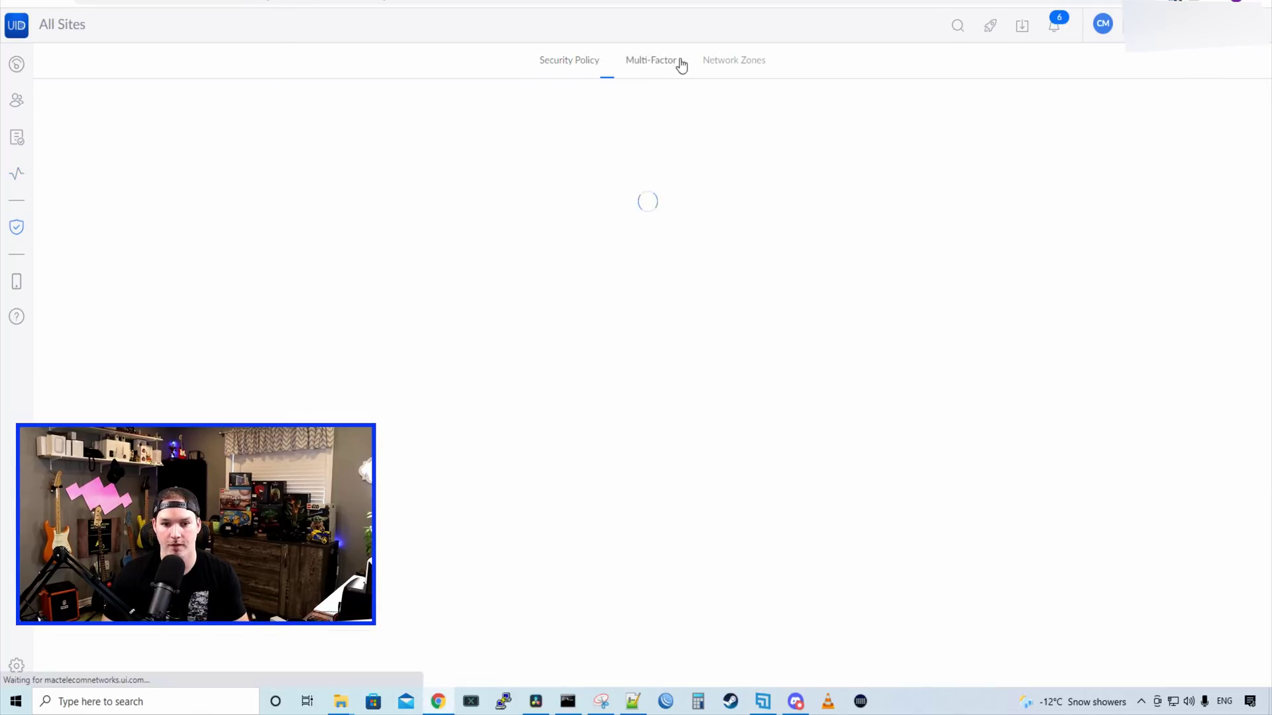
pyautogui.click(721, 66)
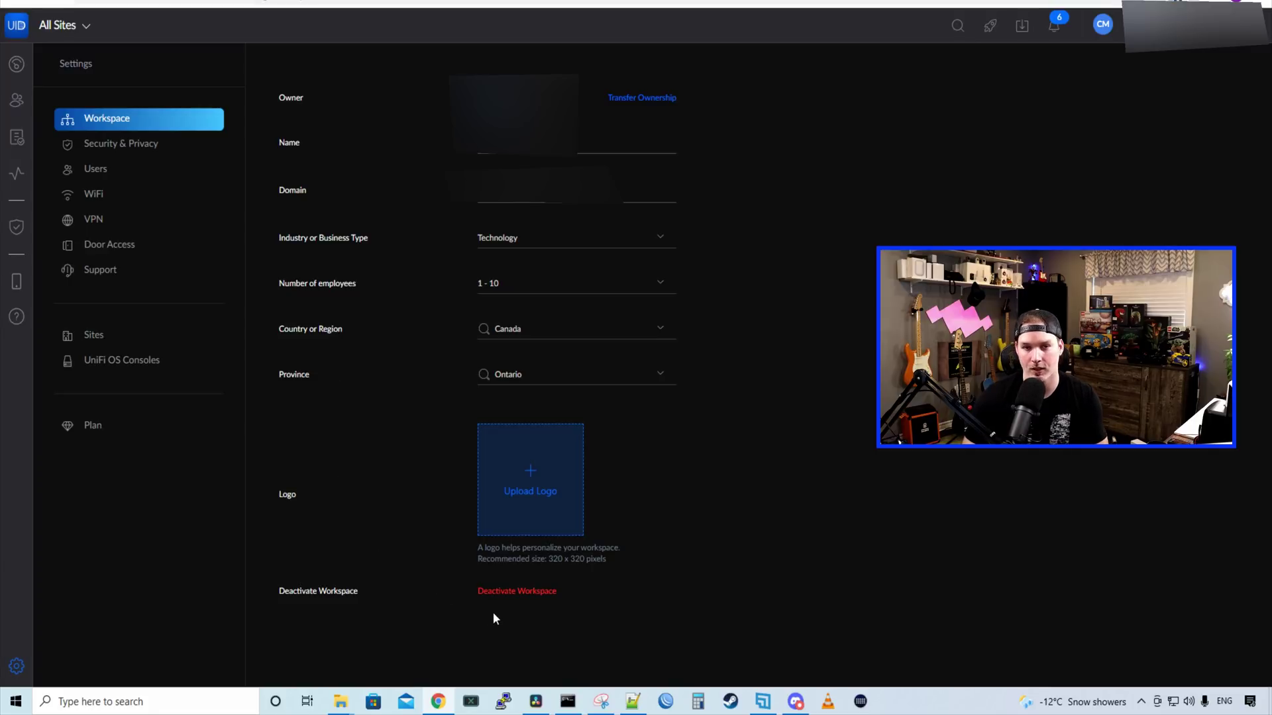
# Show the Security & Privacy settings with GDPR Compliance and UniFi OS console options.
pyautogui.click(184, 147)
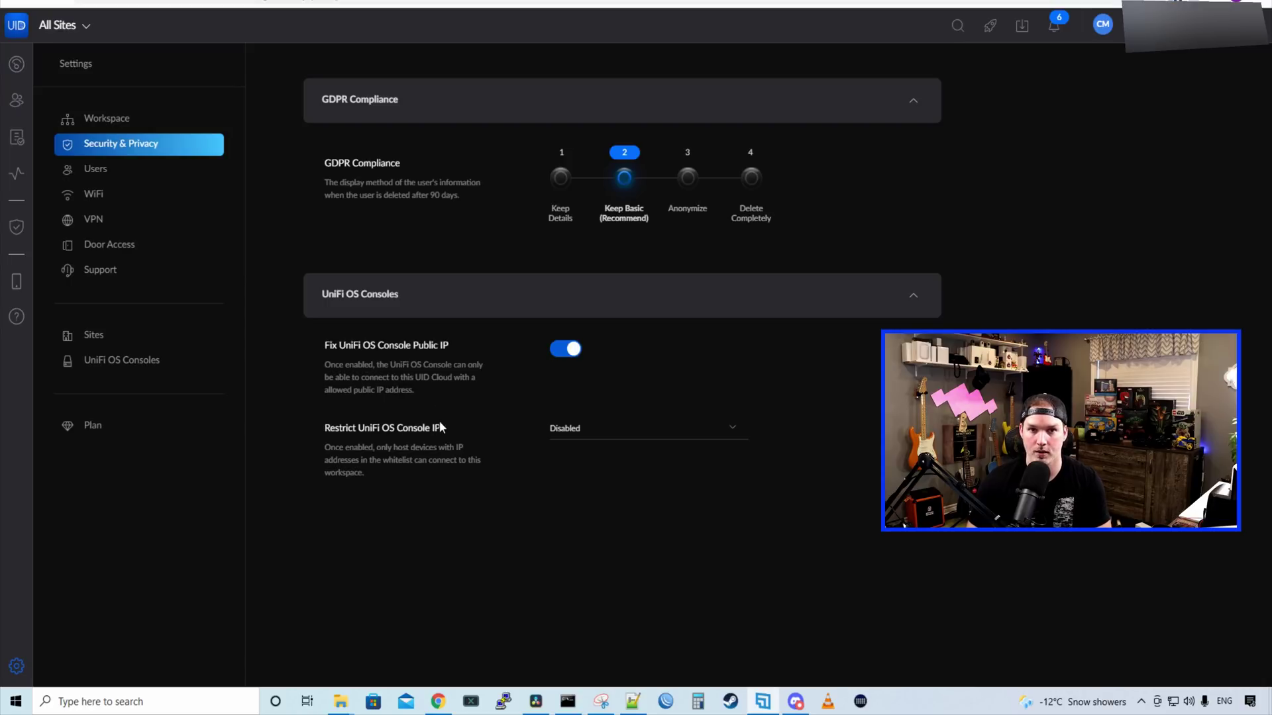
# Keep UID accounts open to Any Domain in Users settings, then go to WiFi settings.
pyautogui.click(223, 169)
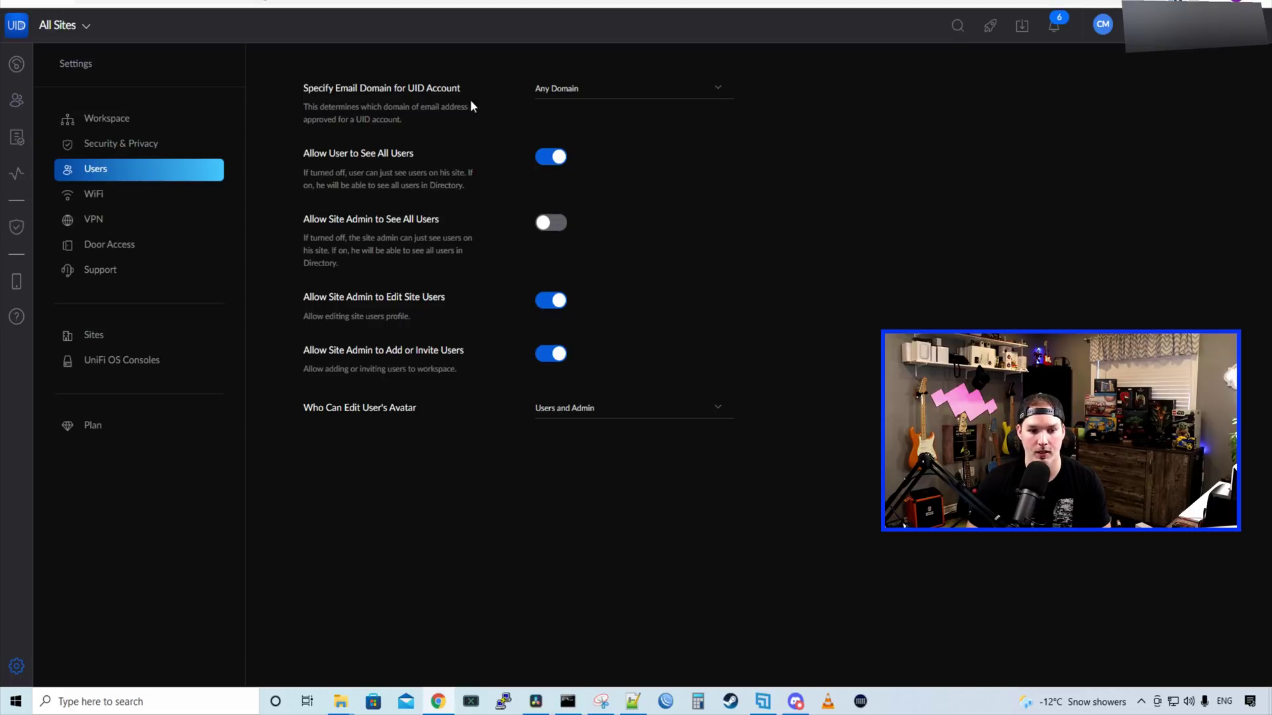
pyautogui.click(553, 95)
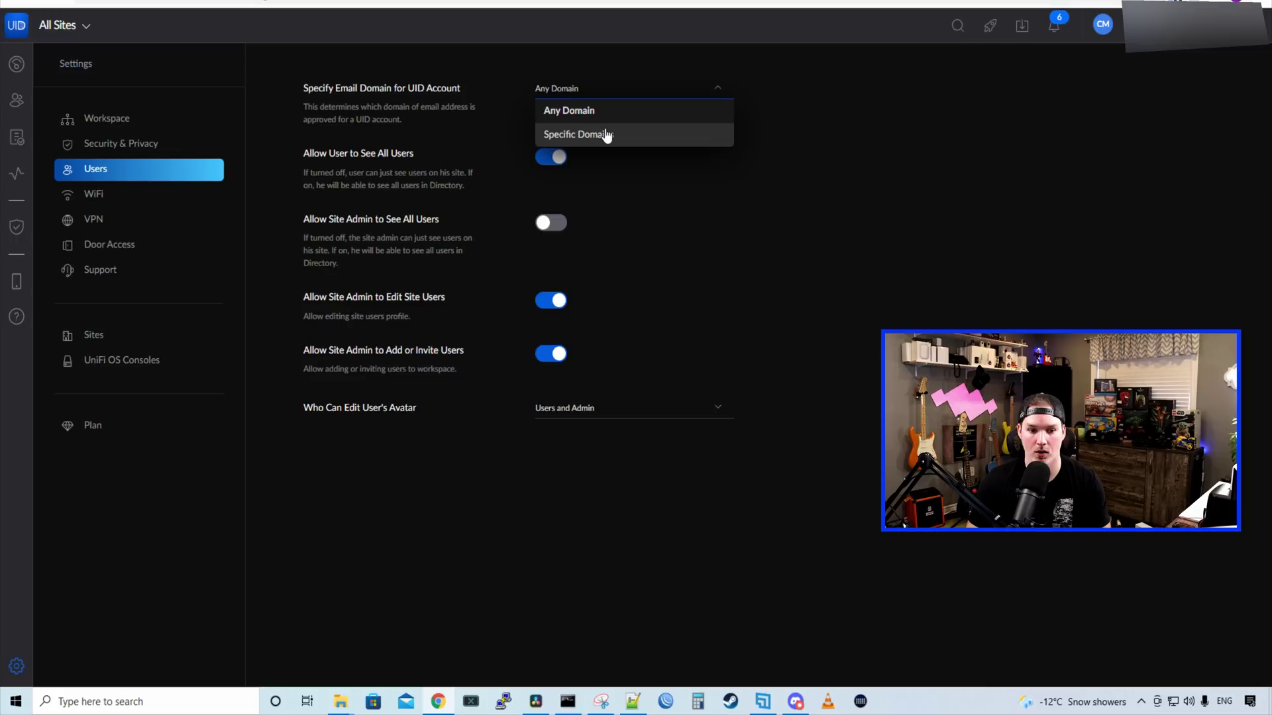
pyautogui.click(881, 202)
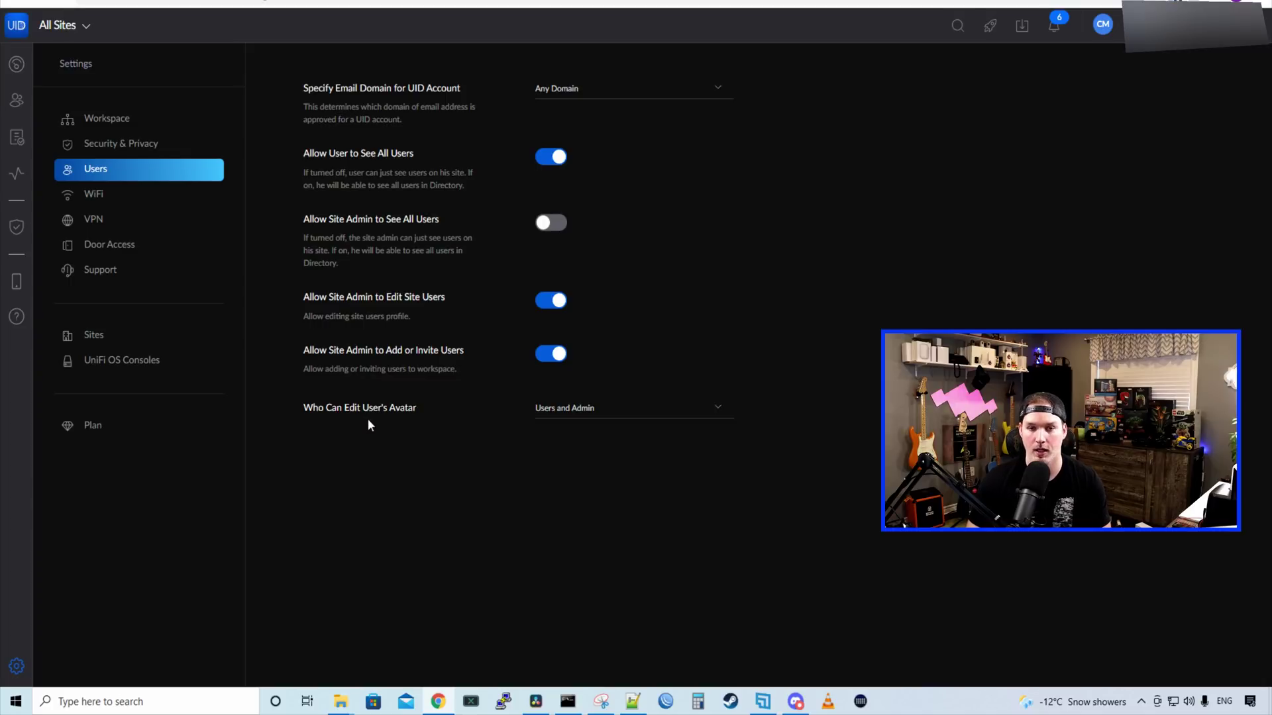
pyautogui.click(152, 198)
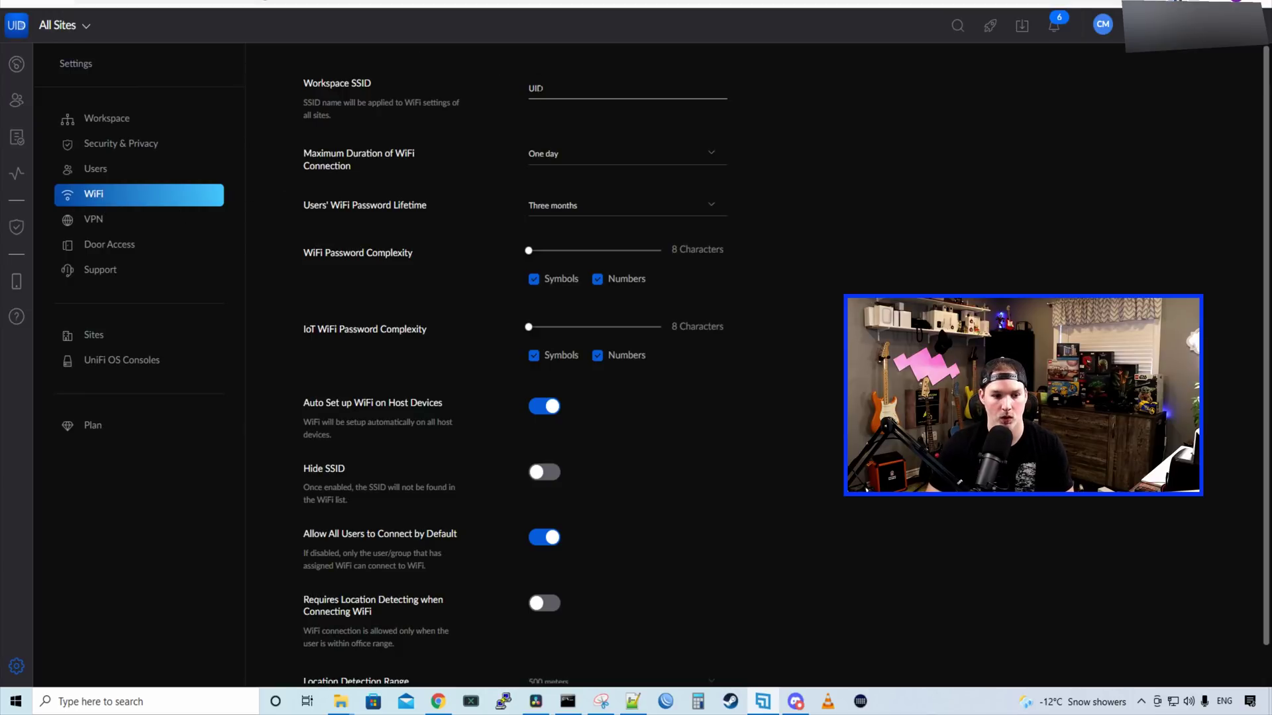
# Review the WiFi settings, noting the UID SSID and 8 Characters password length.
pyautogui.click(352, 116)
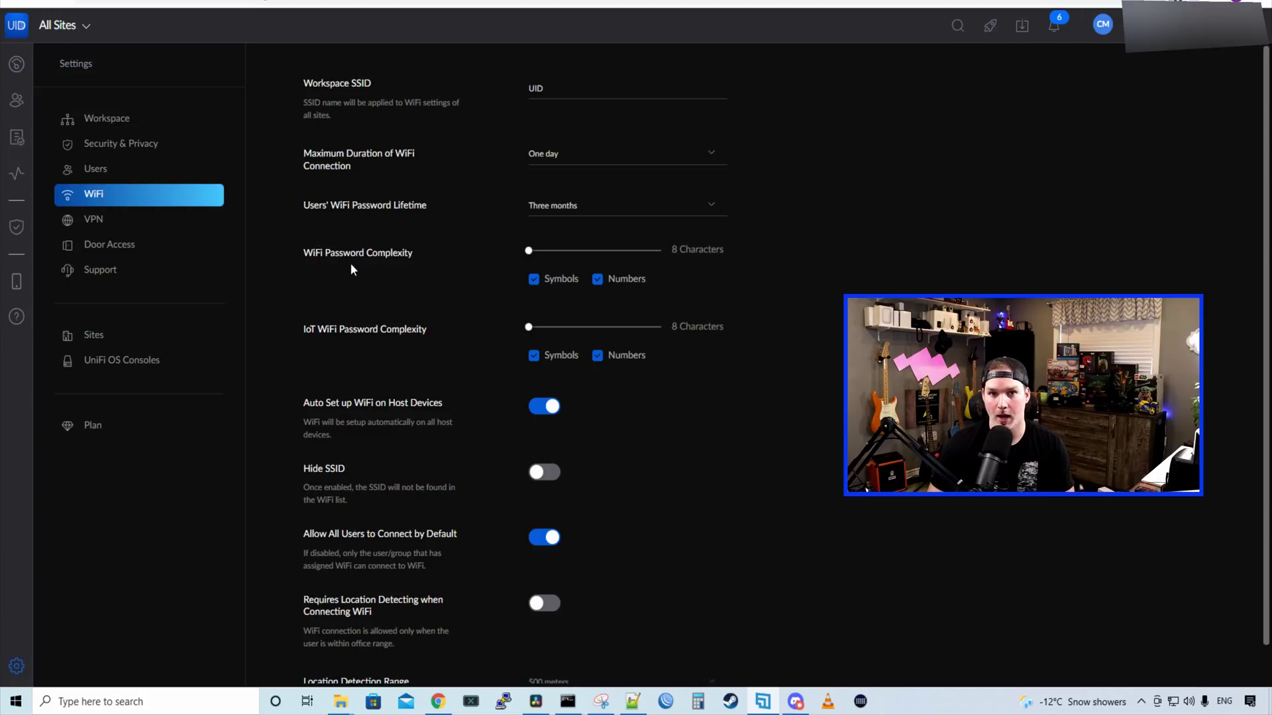
pyautogui.moveTo(671, 249); pyautogui.dragTo(727, 249)
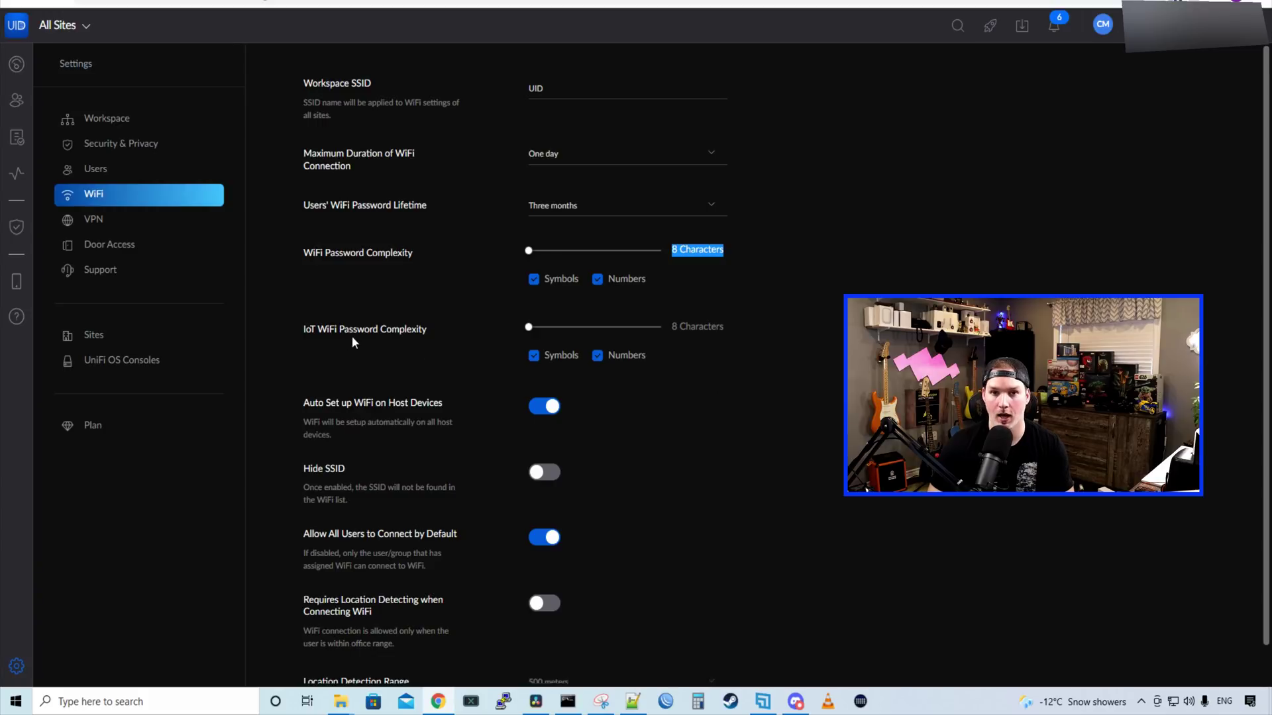
pyautogui.scroll(-1, 488, 333)
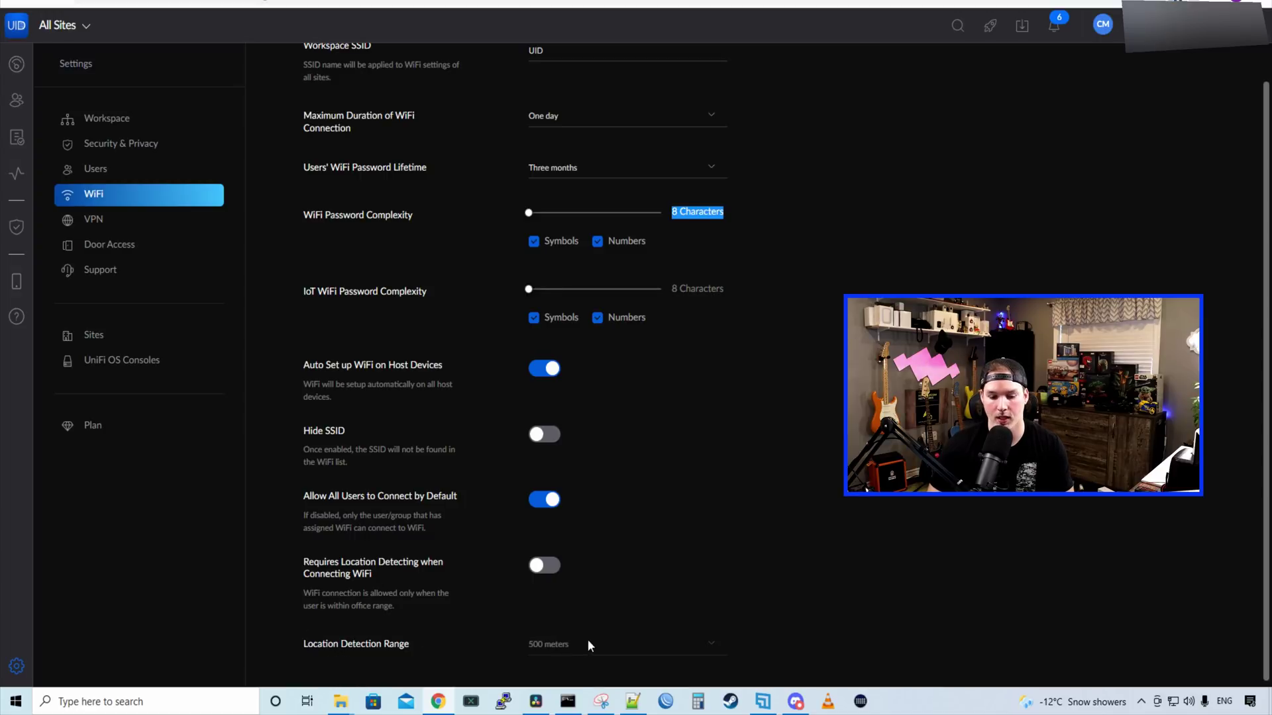
pyautogui.click(708, 652)
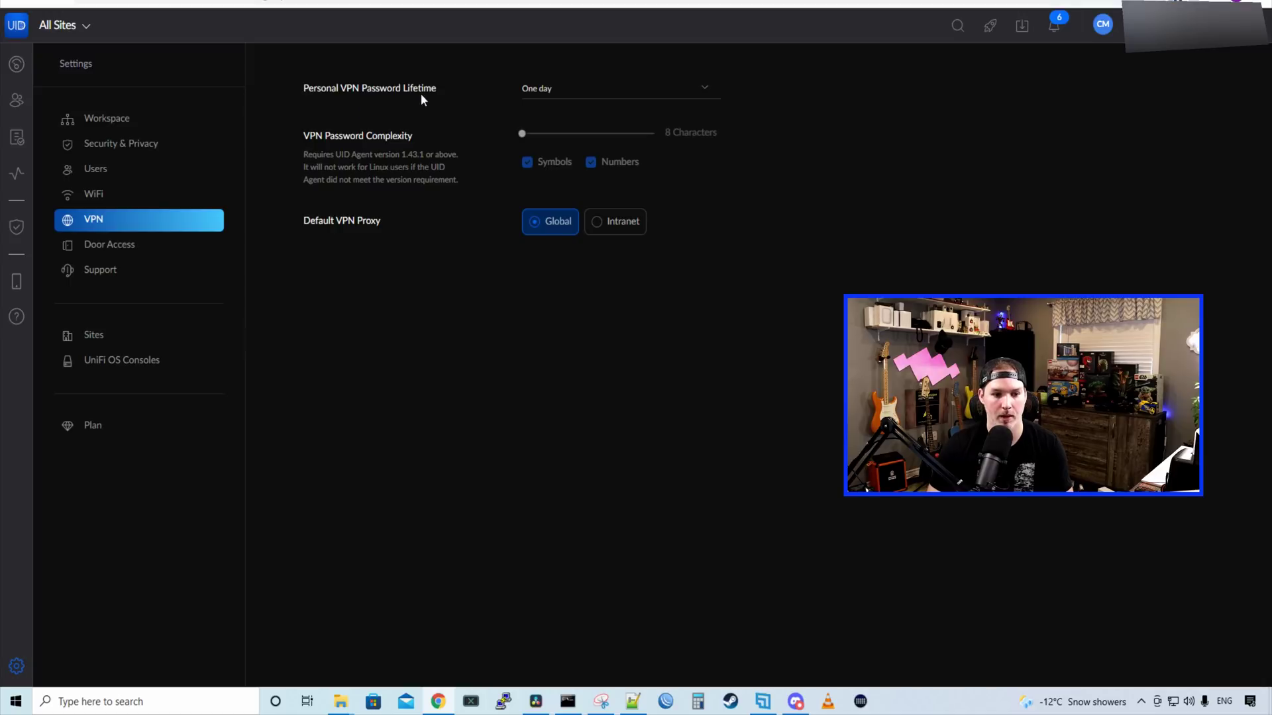
# Keep the VPN password lifetime at One day and look at the support settings.
pyautogui.click(574, 91)
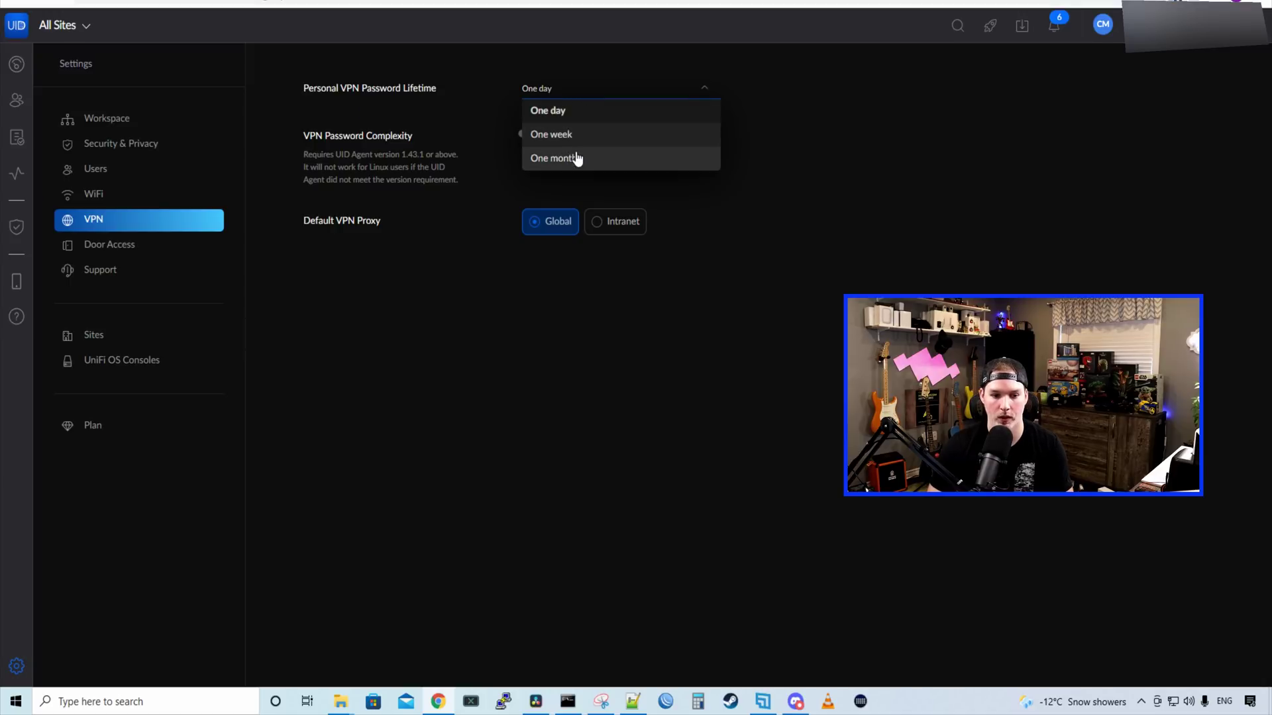
pyautogui.click(974, 178)
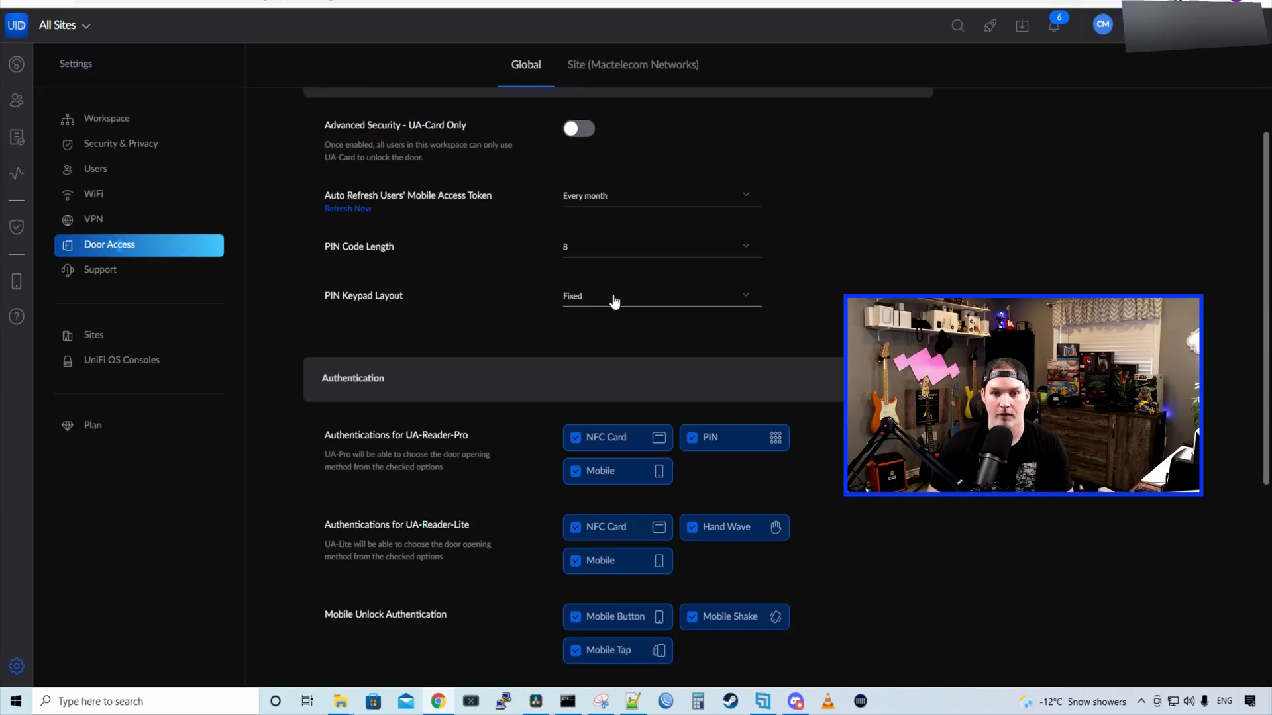
pyautogui.scroll(-5, 615, 302)
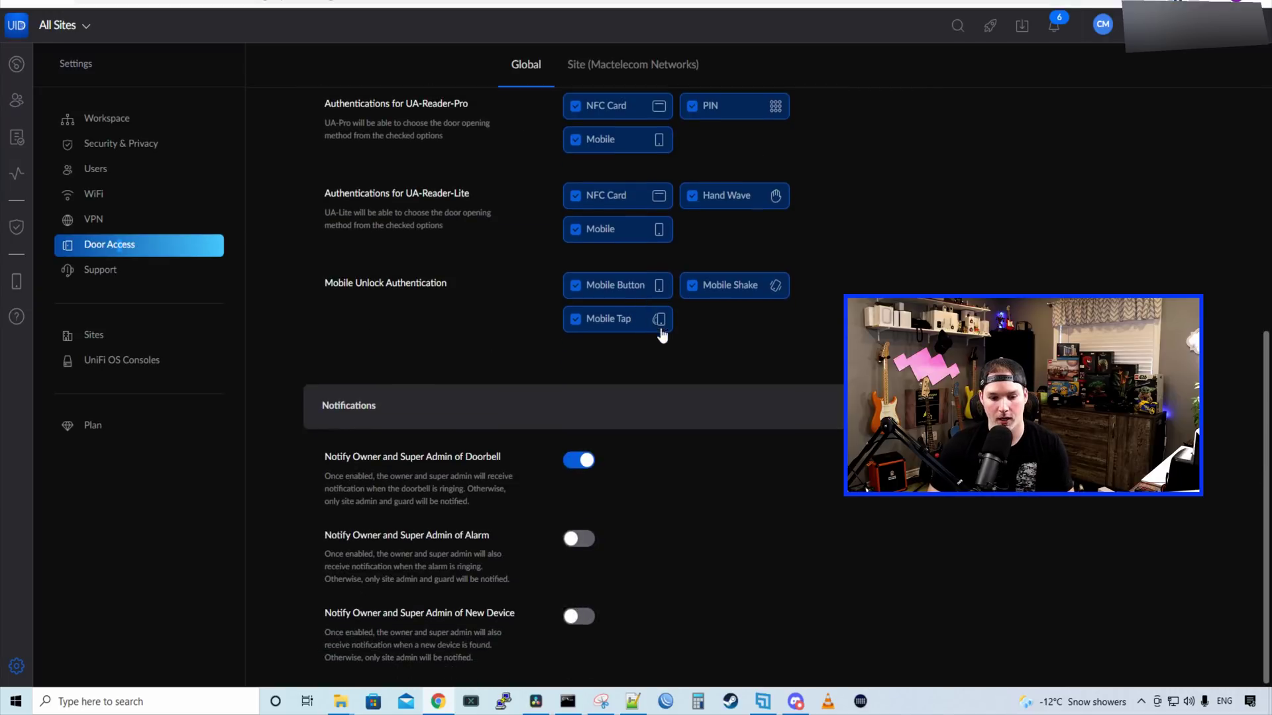
pyautogui.click(110, 275)
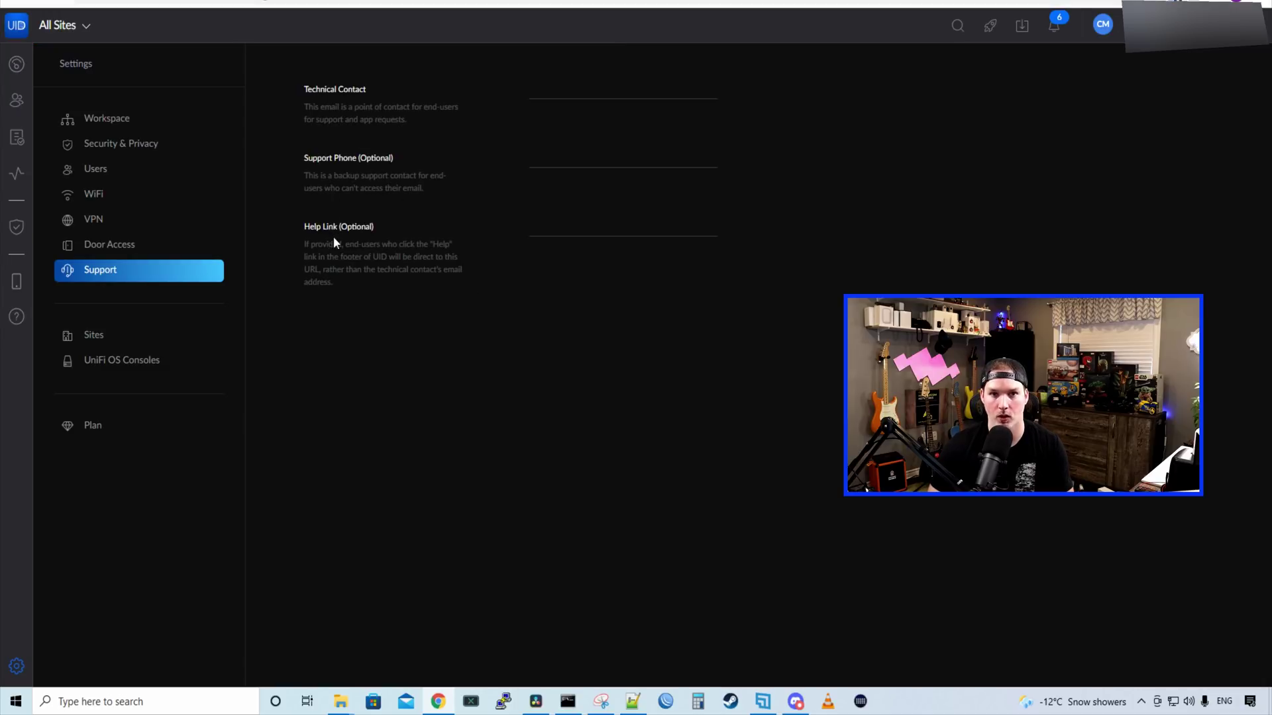
# Go via Sites to the UniFi OS Consoles' UID Agent Token tab.
pyautogui.click(197, 336)
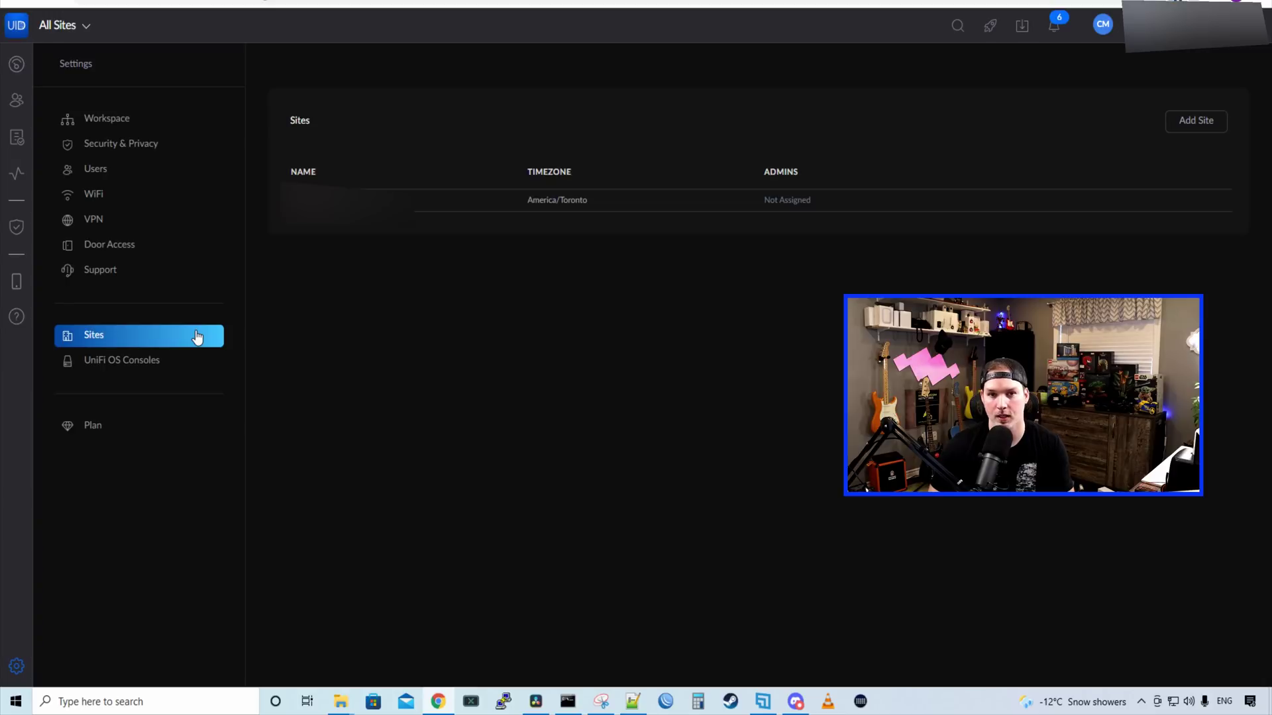
pyautogui.click(117, 376)
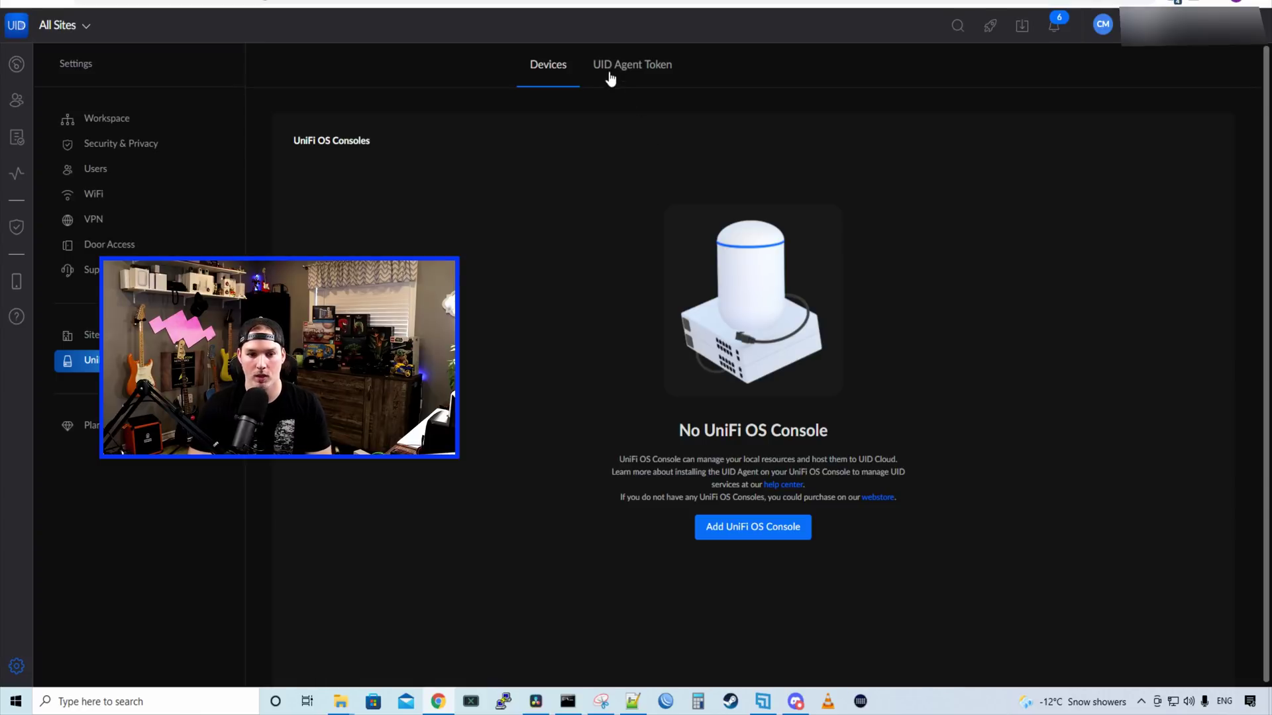
pyautogui.click(632, 77)
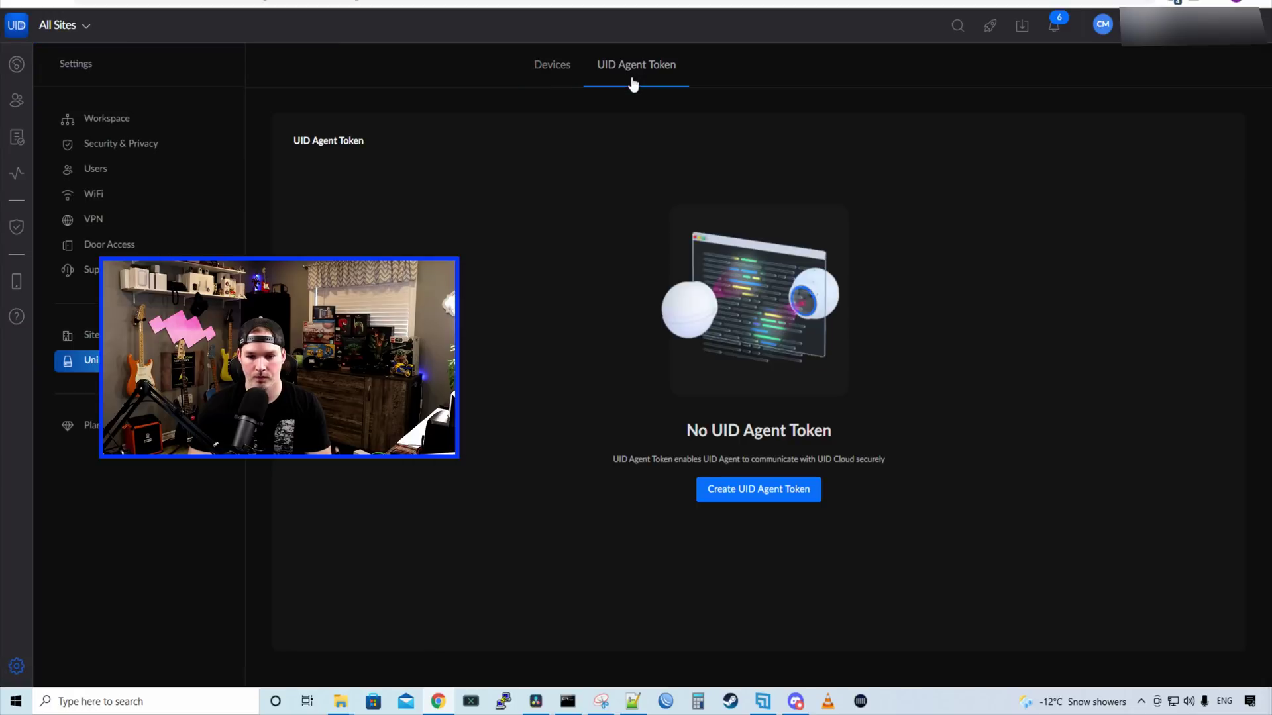
# Generate a never-expiring UID agent token named 'Main site' and its join key.
pyautogui.click(765, 497)
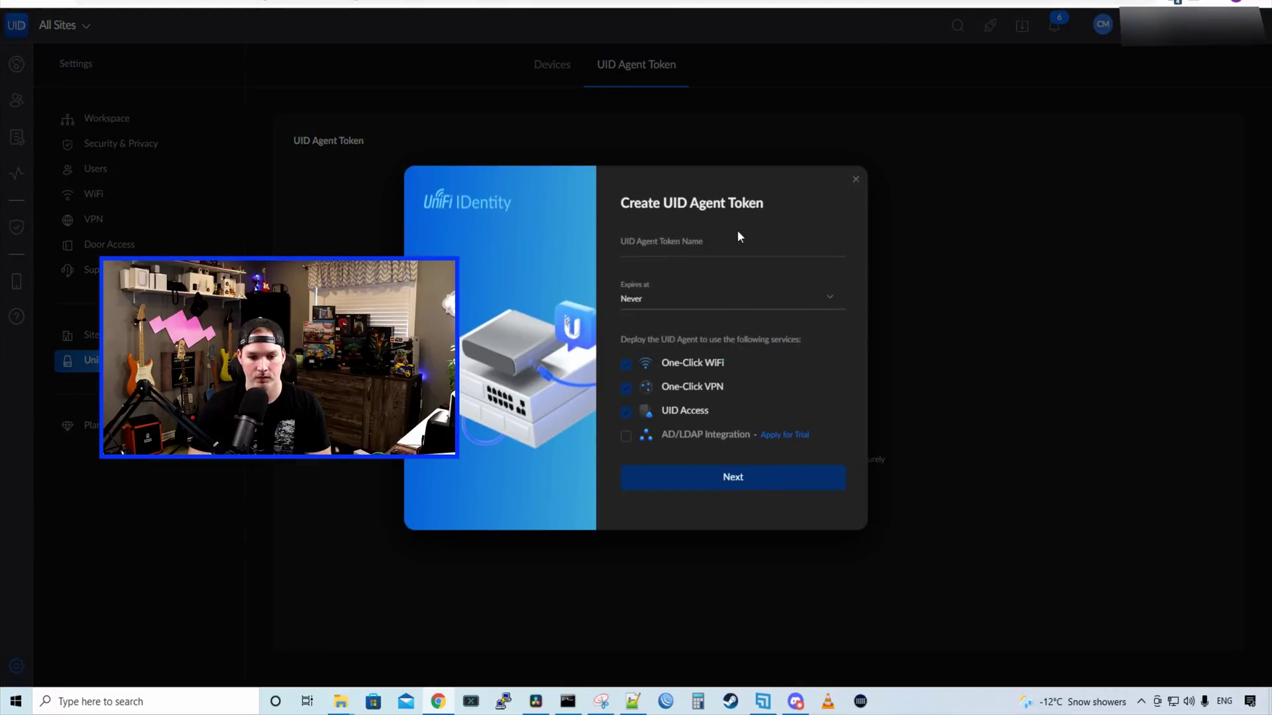
pyautogui.click(665, 251)
pyautogui.write('MA')
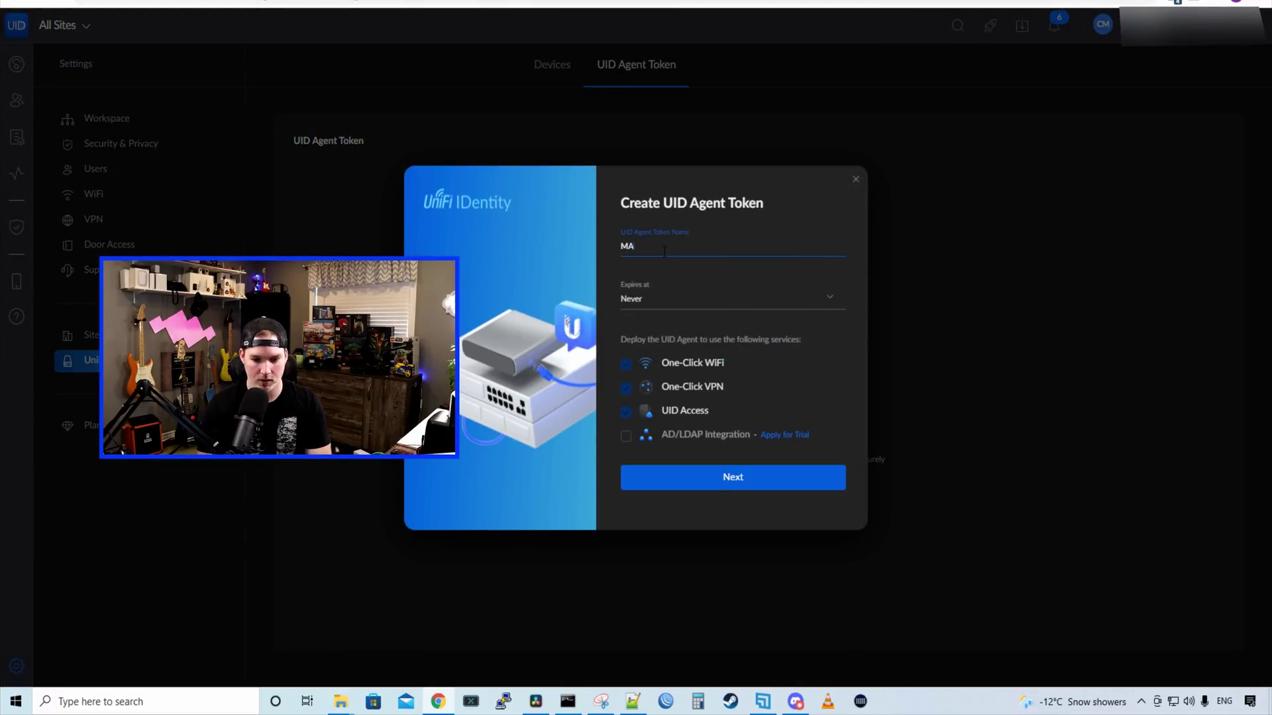
pyautogui.write('in')
pyautogui.press('BackSpace')
pyautogui.write('ain site')
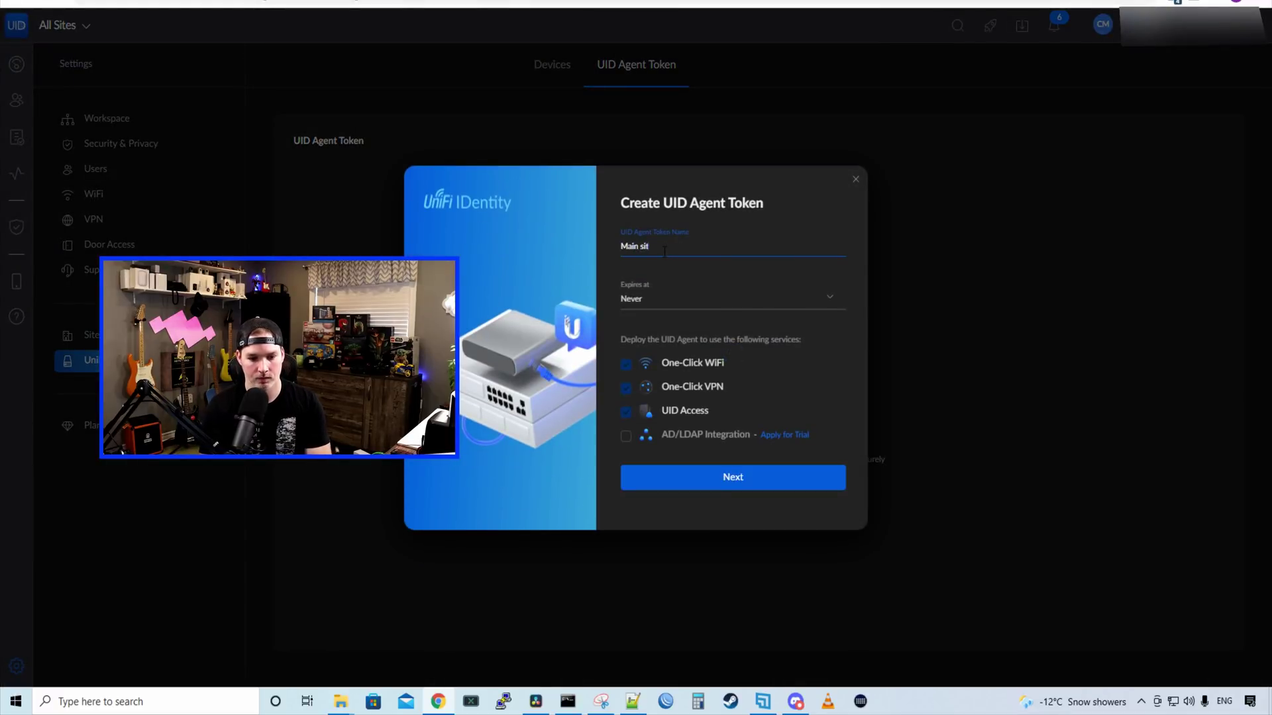
pyautogui.click(649, 304)
pyautogui.click(653, 320)
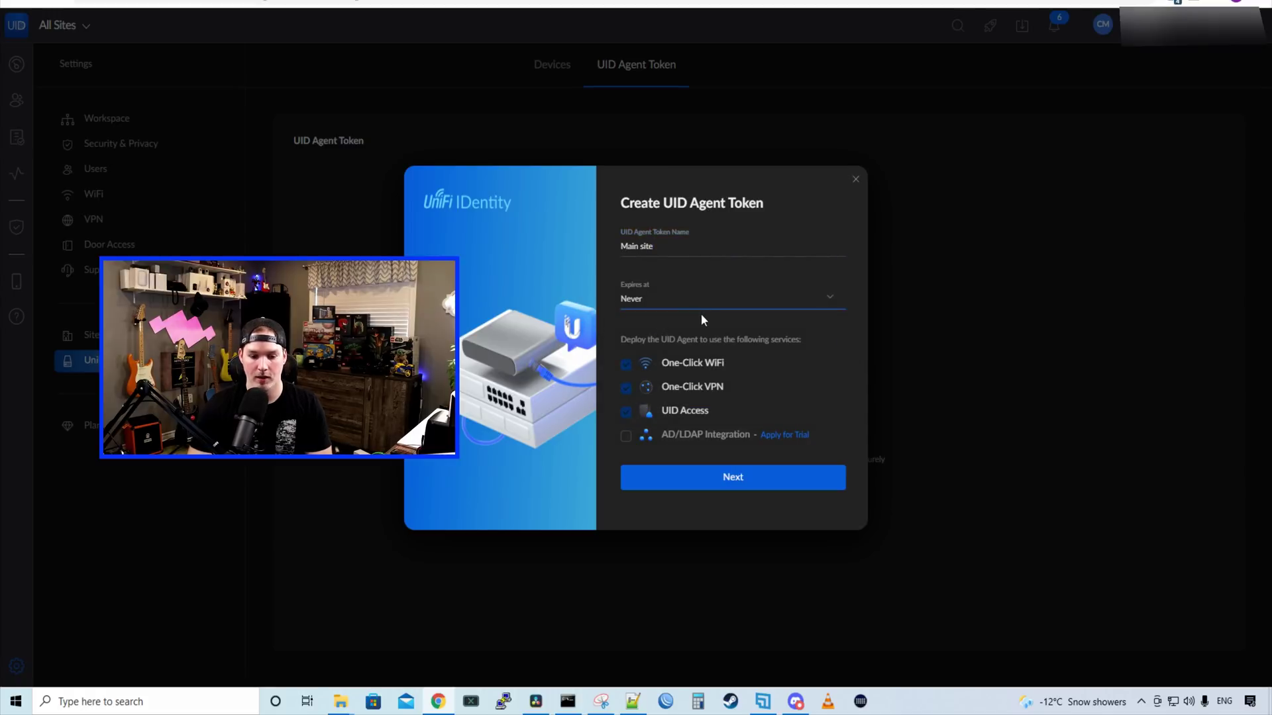
pyautogui.click(753, 488)
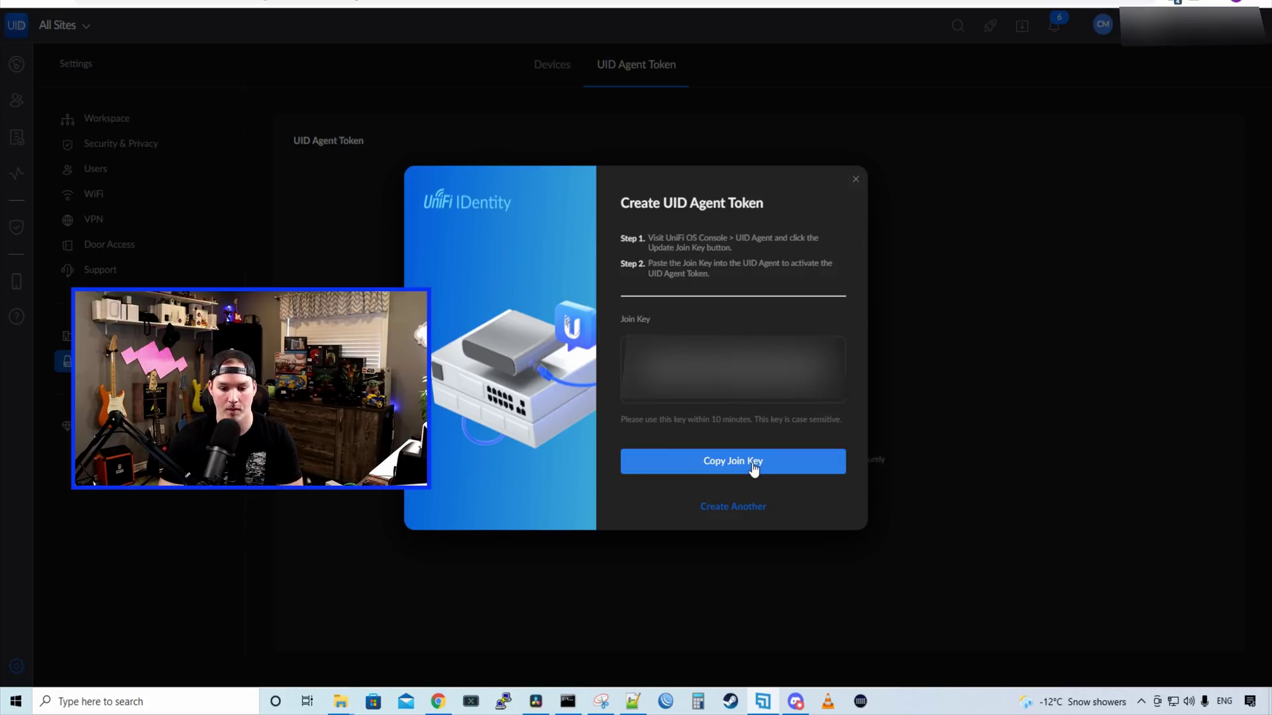
pyautogui.hotkey('alt', 'Tab')
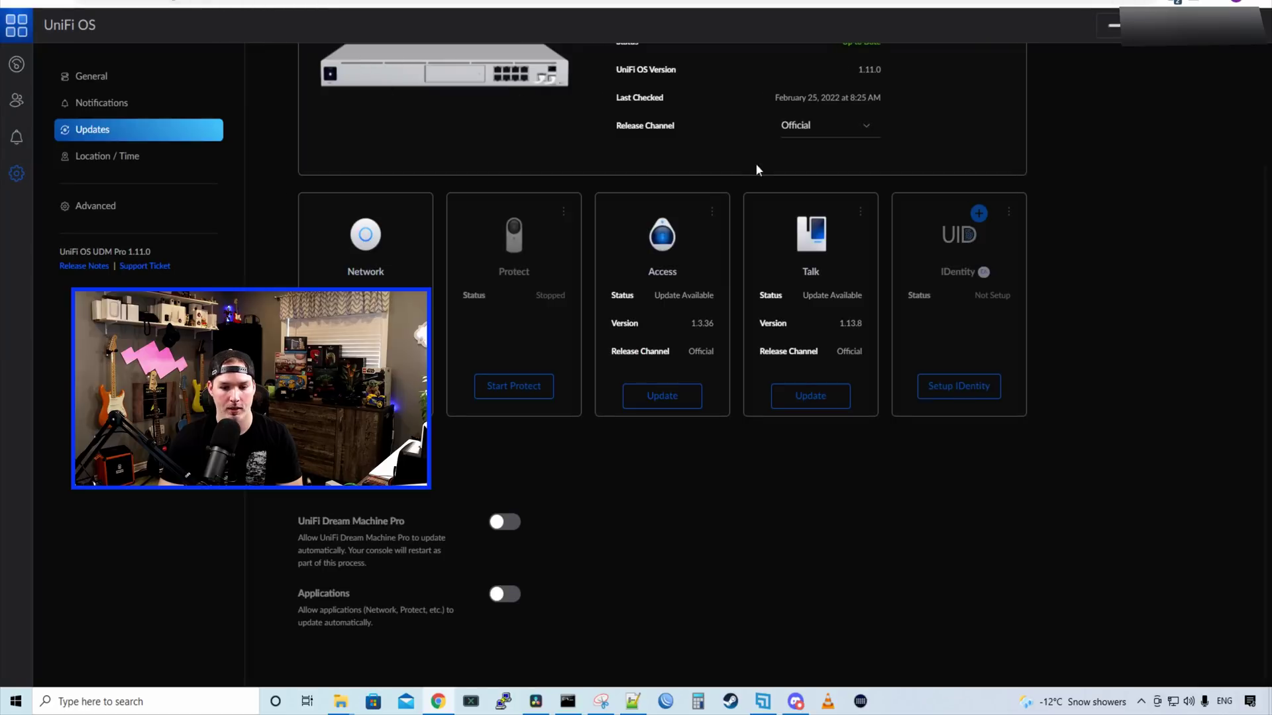
# Begin Identity setup on the console, accept the licence agreement, activate UID and confirm warnings.
pyautogui.click(978, 396)
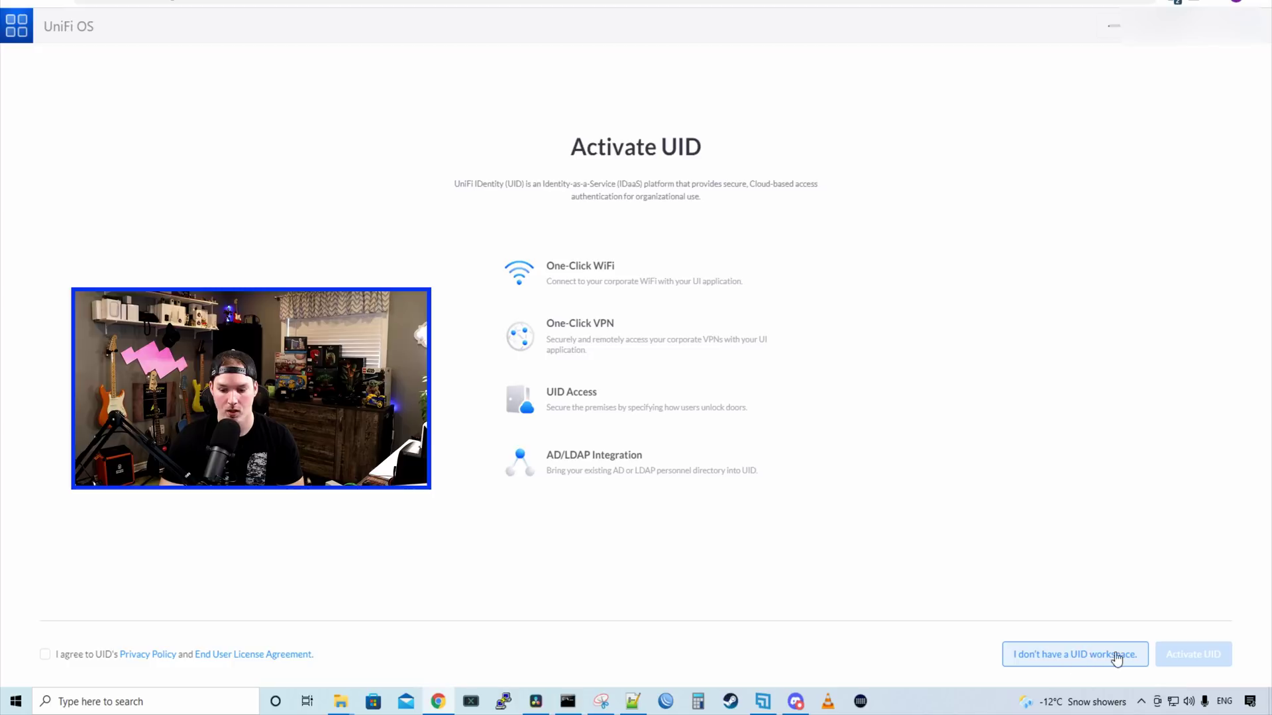
pyautogui.click(45, 655)
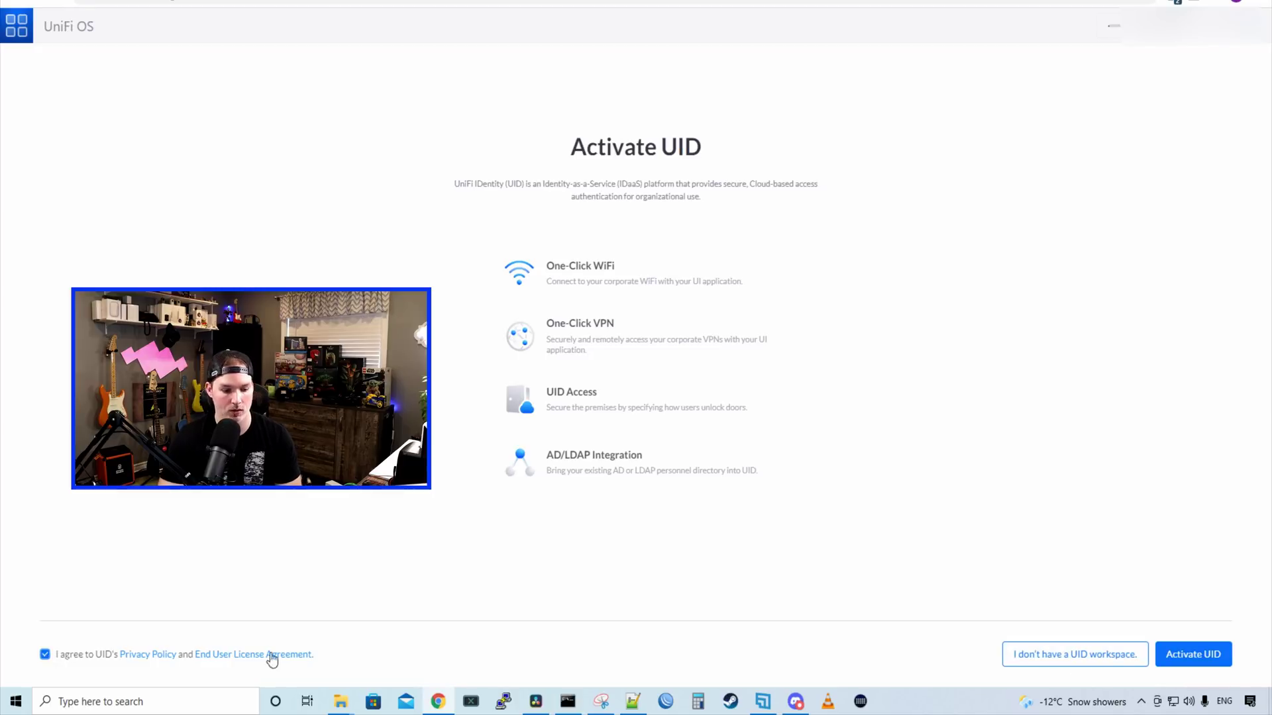
pyautogui.click(1197, 663)
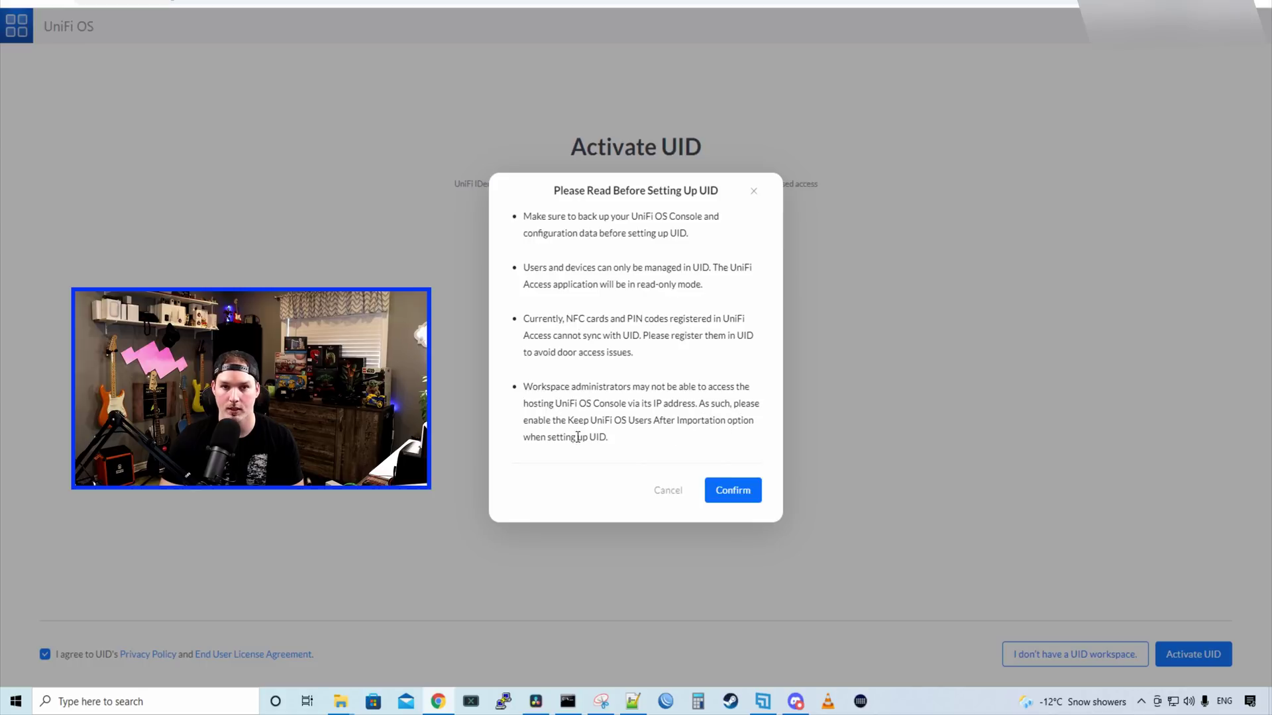
pyautogui.click(752, 490)
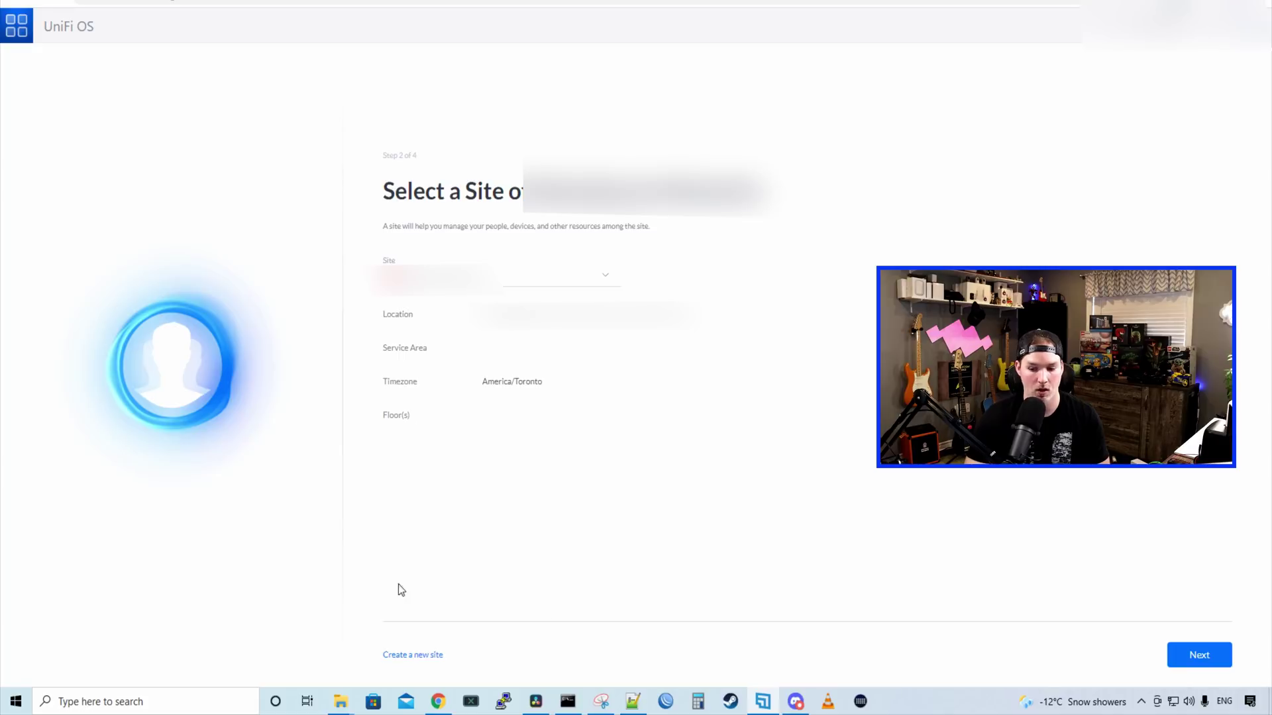
# Advance through the site, users and offline Access devices steps, confirm, and launch UID.
pyautogui.click(1202, 655)
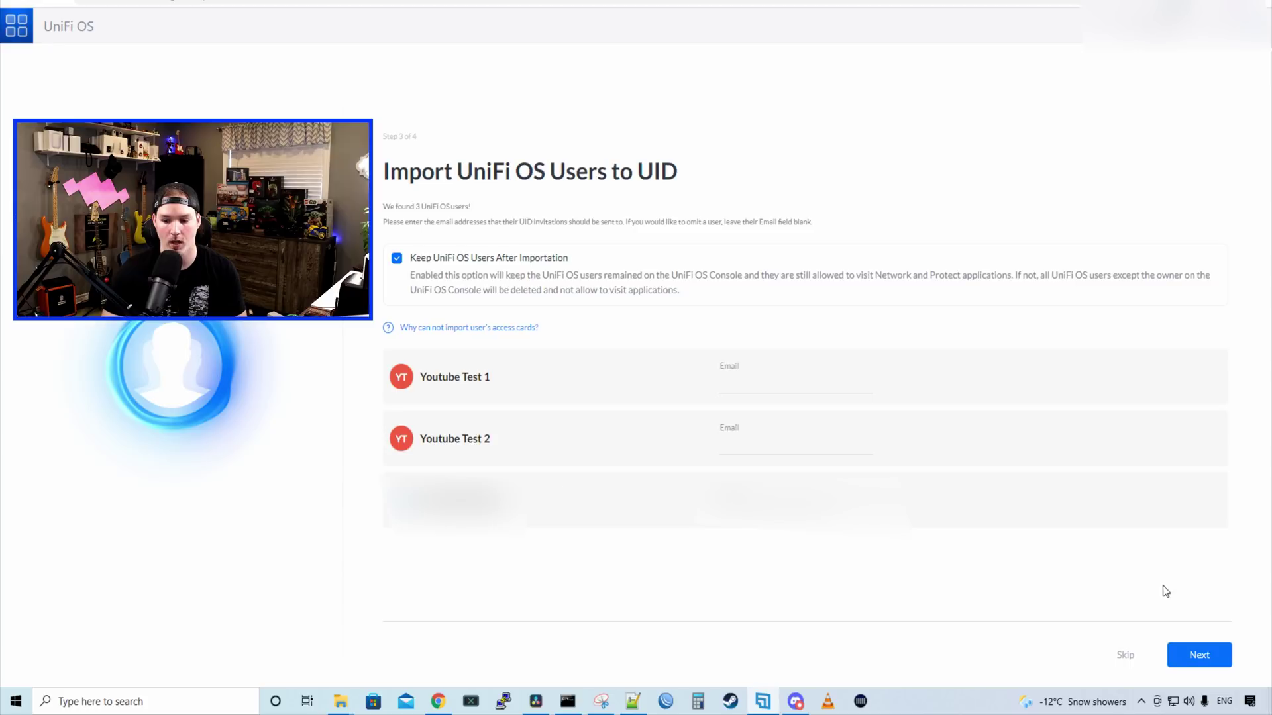
pyautogui.click(1221, 655)
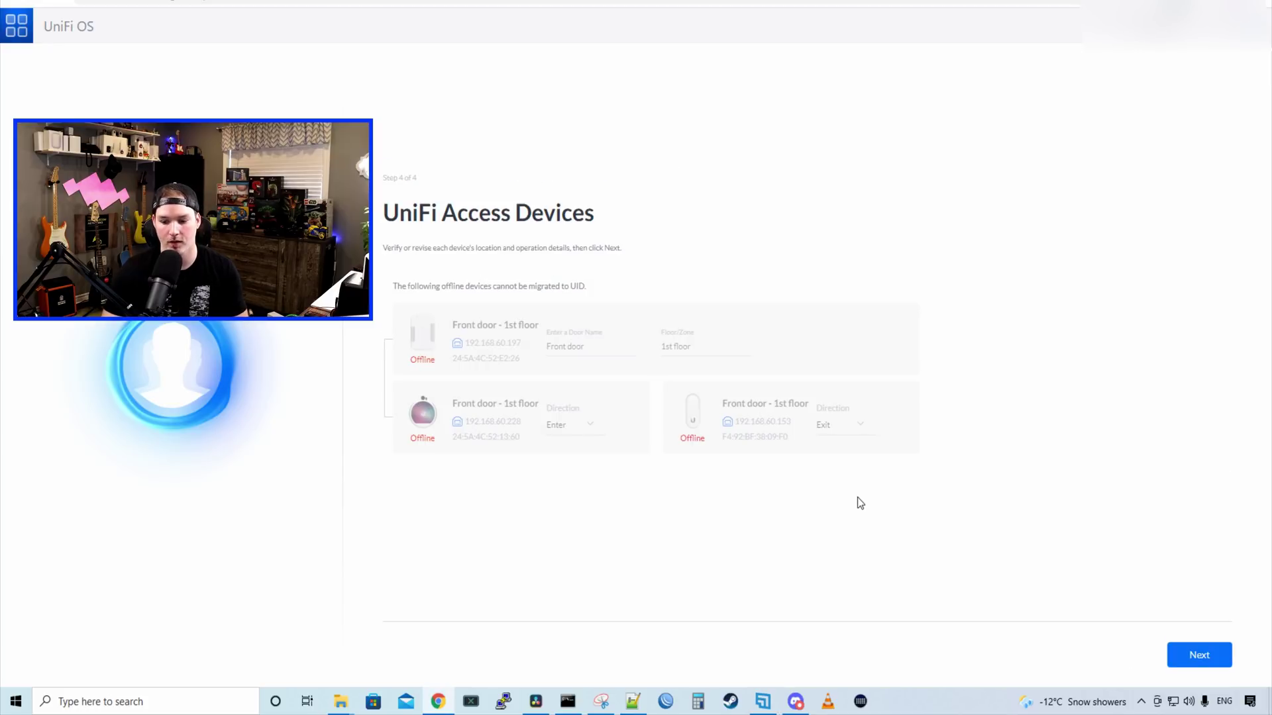
pyautogui.click(1213, 653)
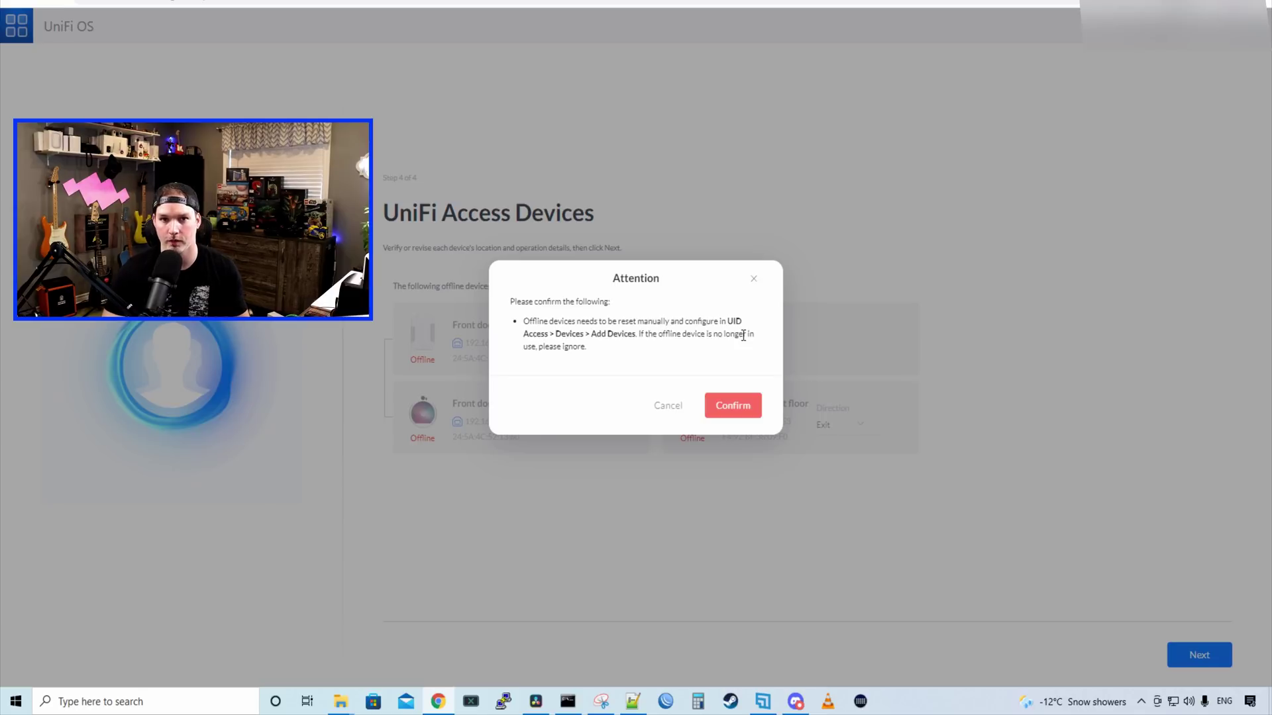
pyautogui.click(732, 405)
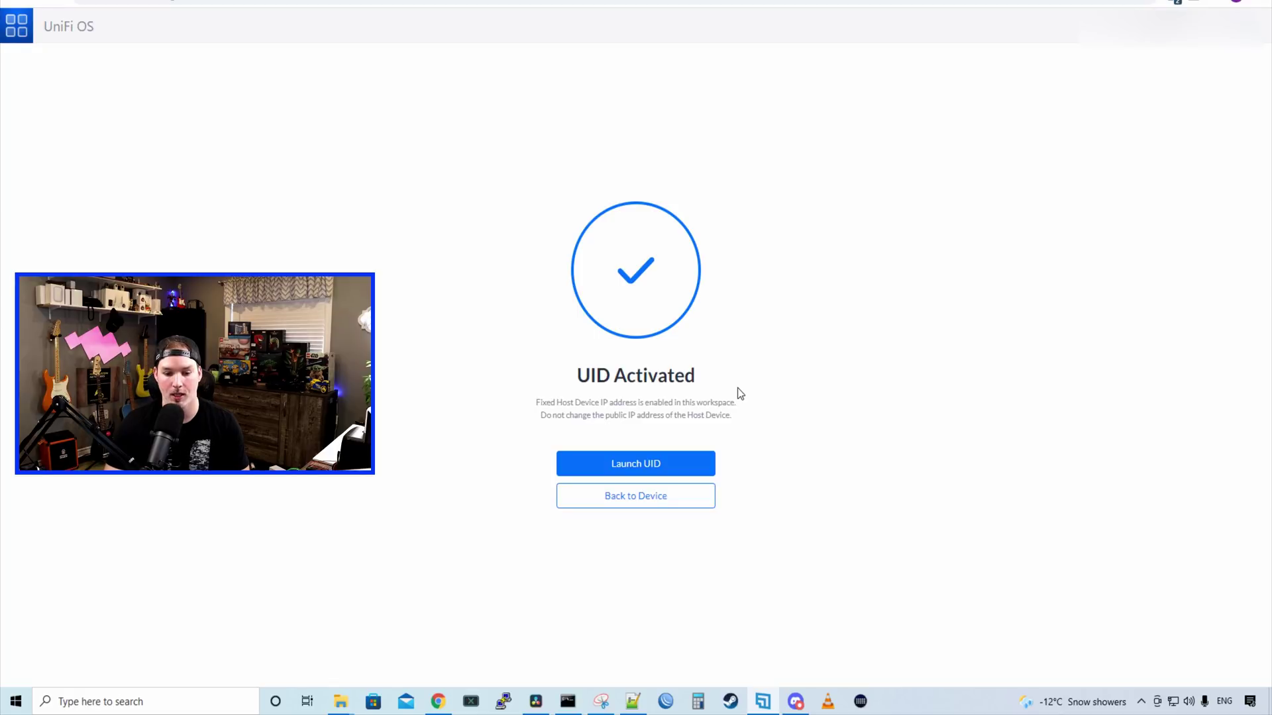
pyautogui.click(661, 467)
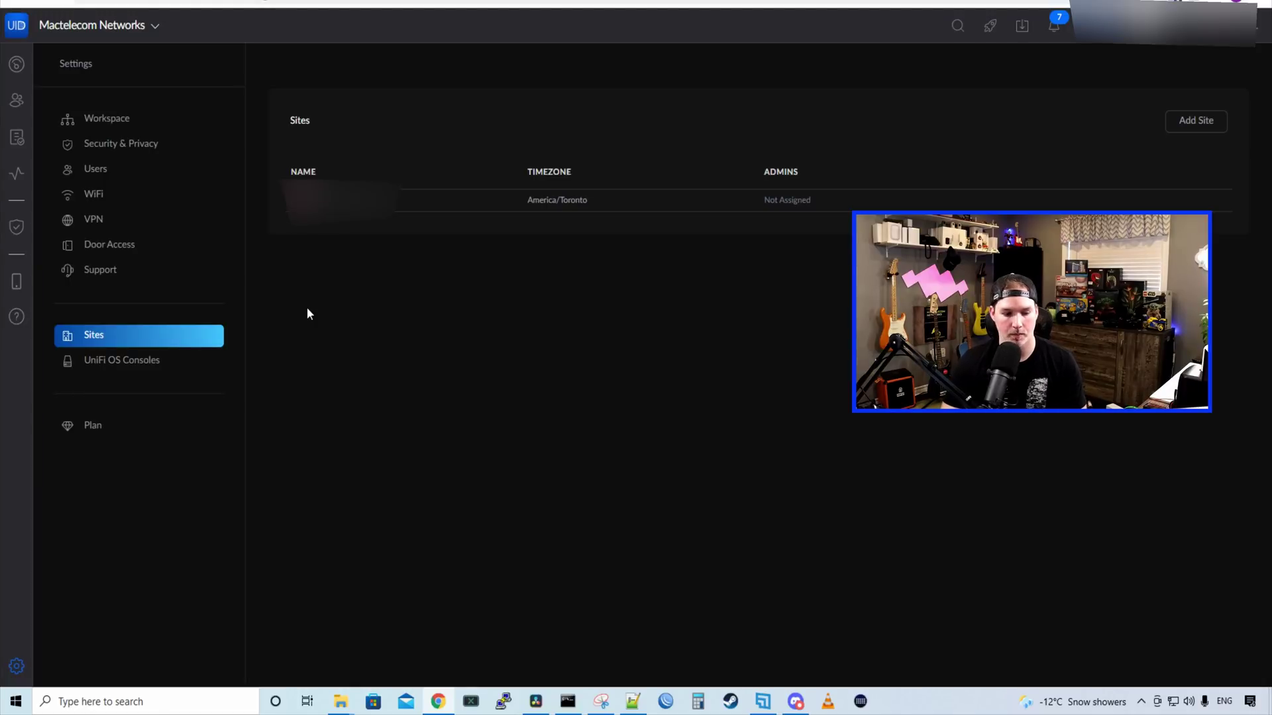
# Review the UID Cloud Basic plan: 1/1 sites, 1/50 users, 0/5 doors, 30-day audit logs.
pyautogui.click(101, 432)
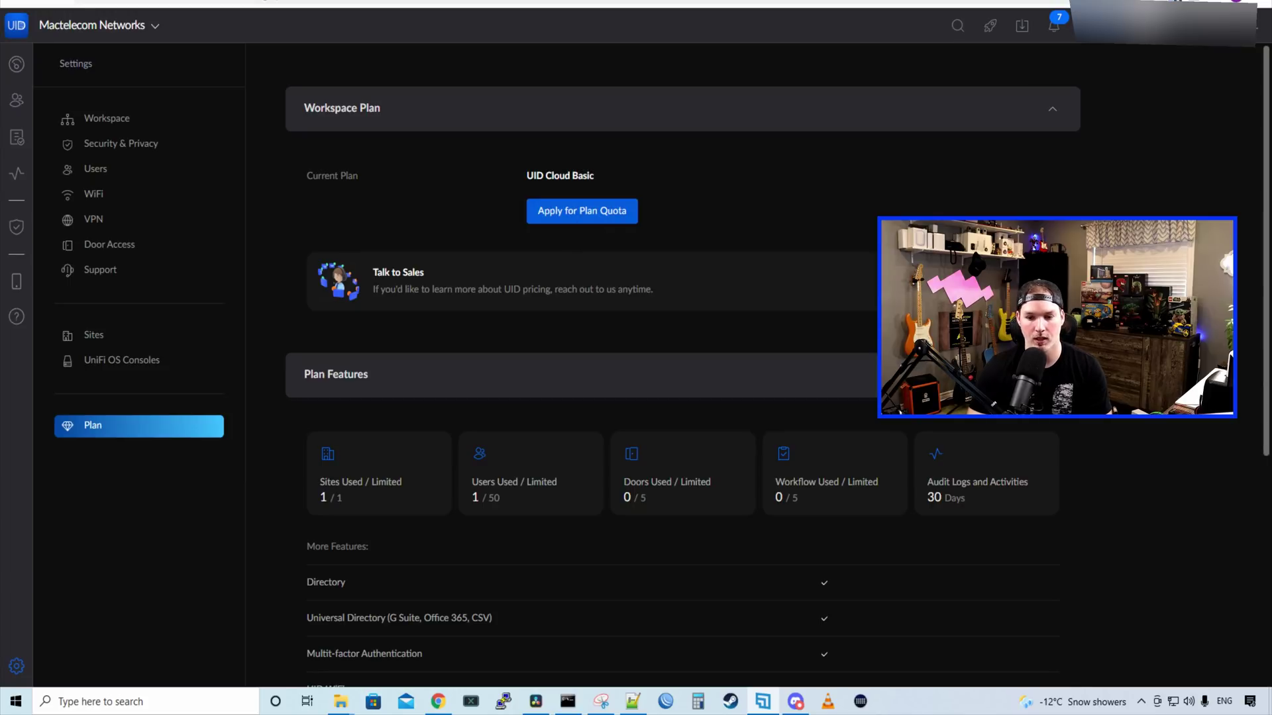
pyautogui.scroll(-5, 415, 340)
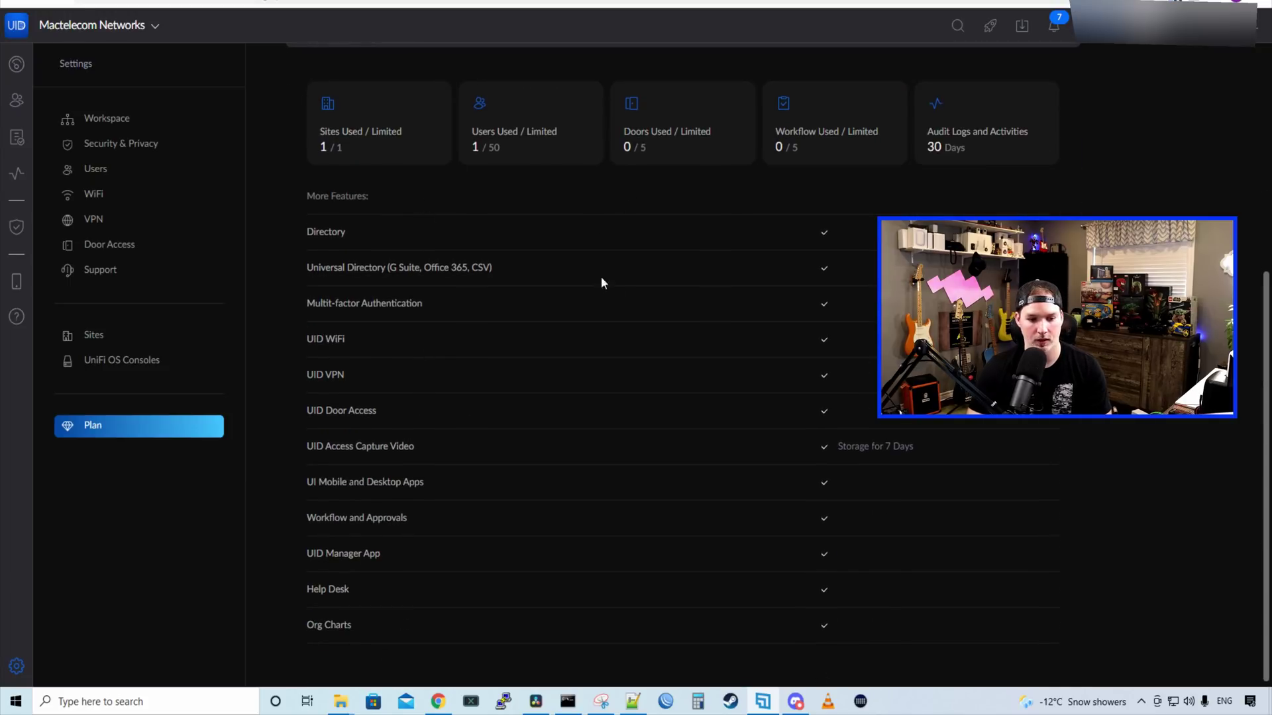
pyautogui.scroll(3, 630, 304)
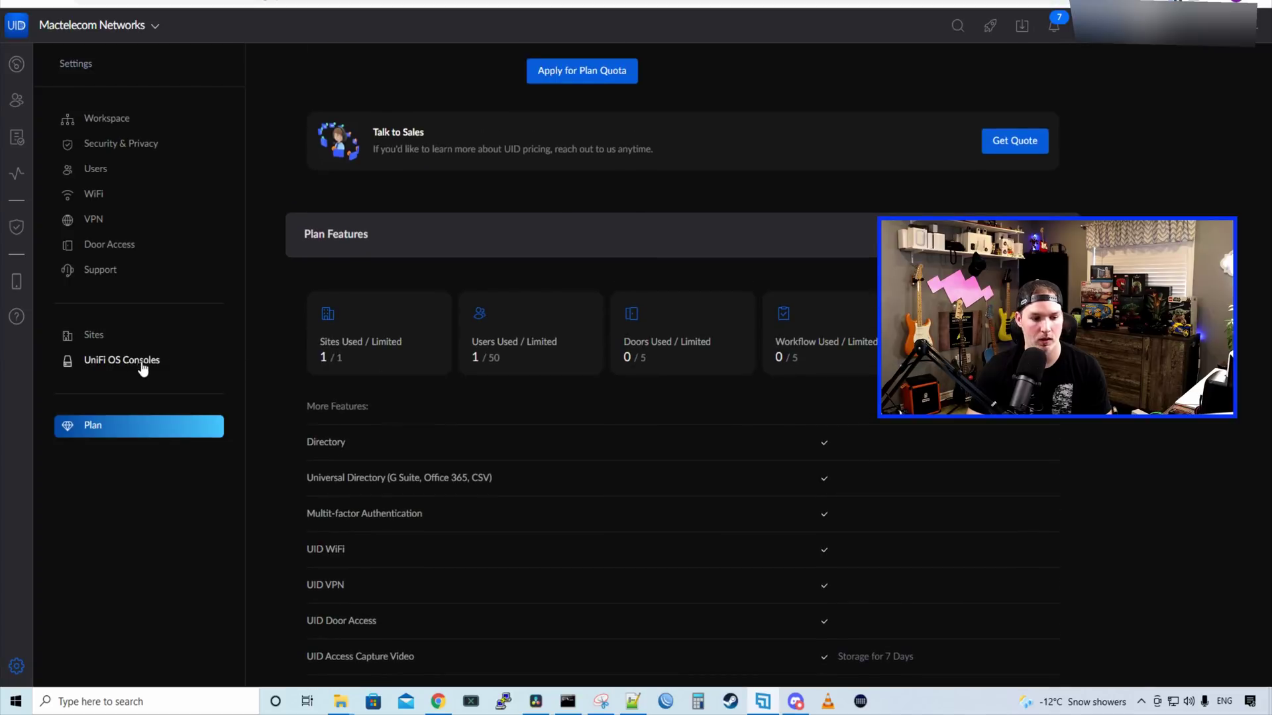
# Confirm the joined UDM Pro console (V1.11.0, agent 1.47.1.1736) appears under UniFi OS Consoles.
pyautogui.click(132, 366)
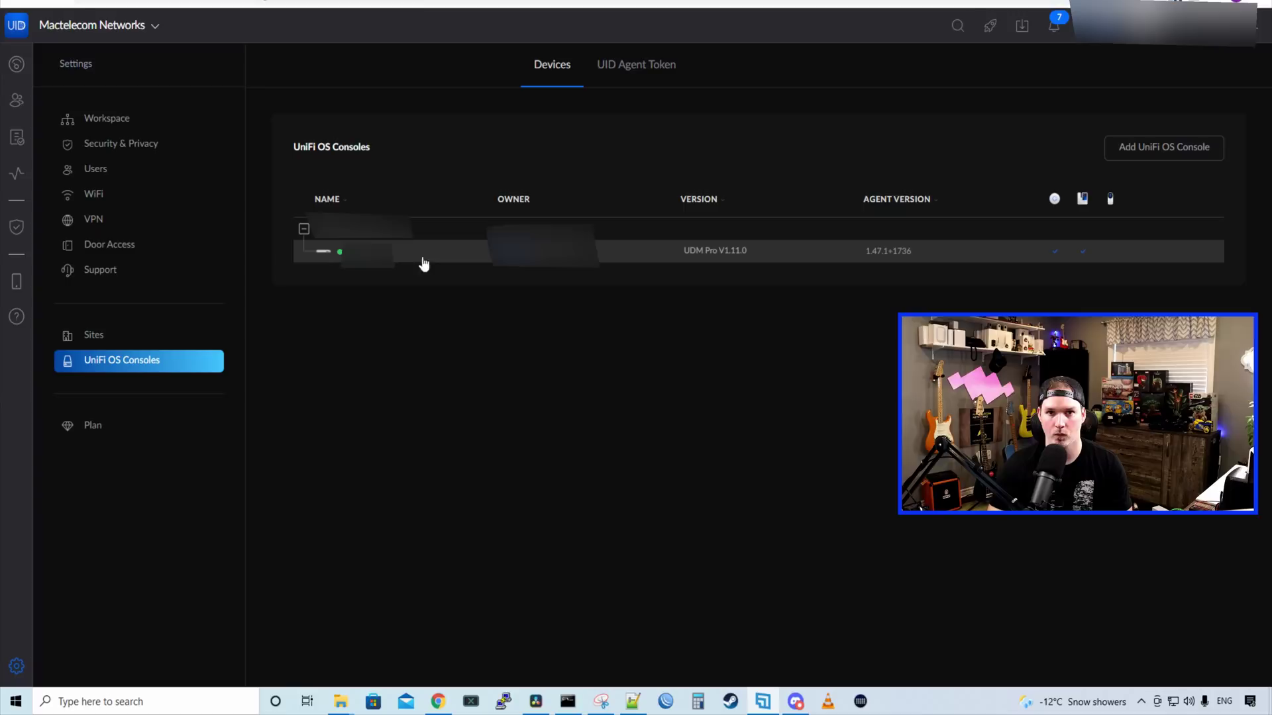